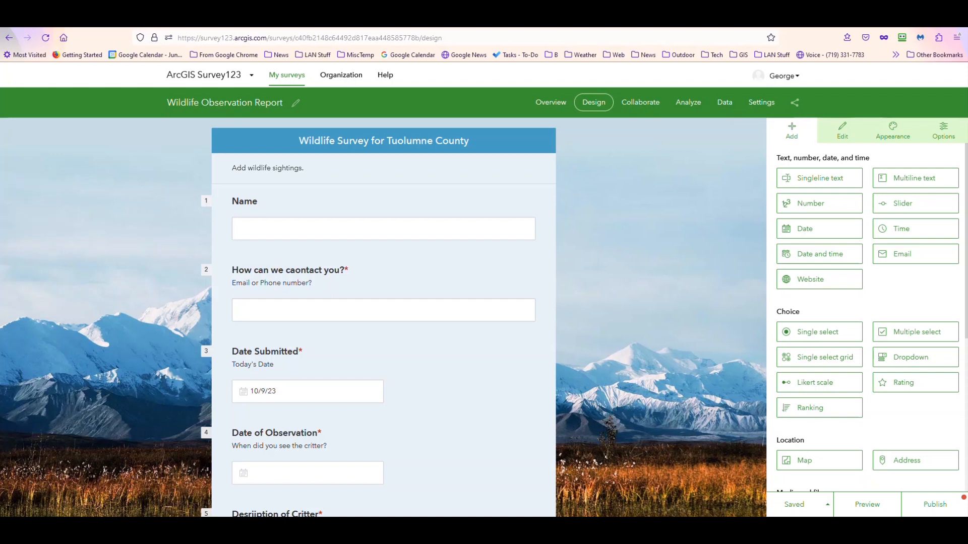
Step: Review who can submit, submitter permissions, draft mode, multiple submissions and survey status in the survey's sharing settings, and save them
click(649, 104)
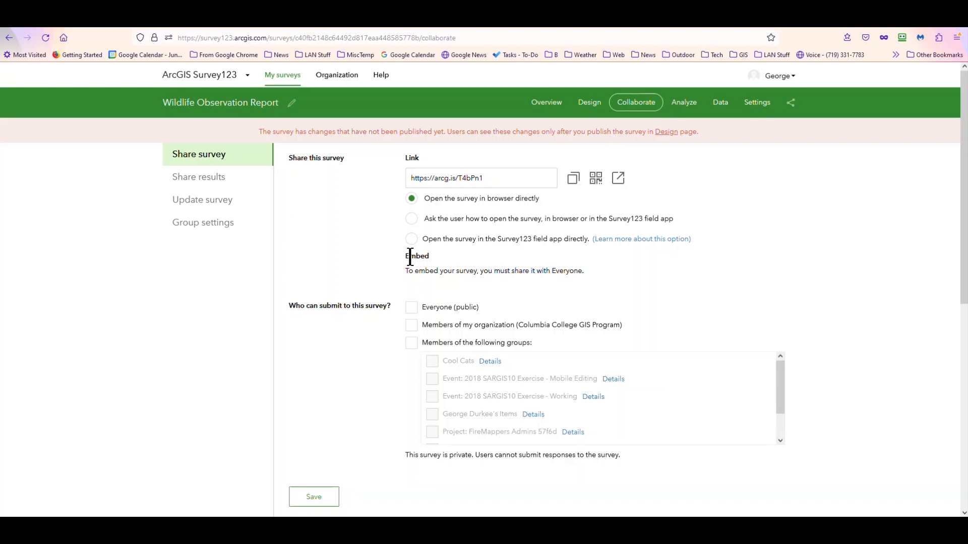
scroll(391, 298, down, 5)
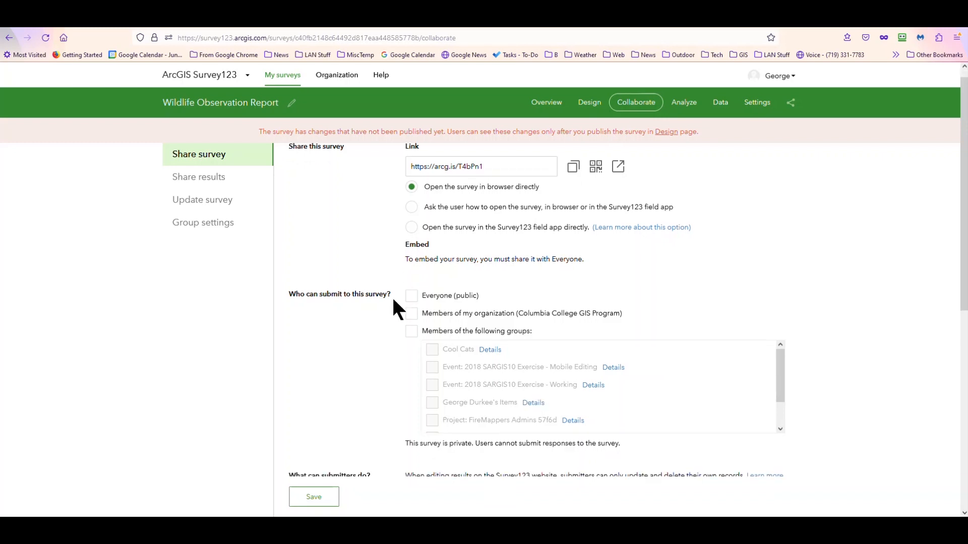
scroll(353, 312, down, 1)
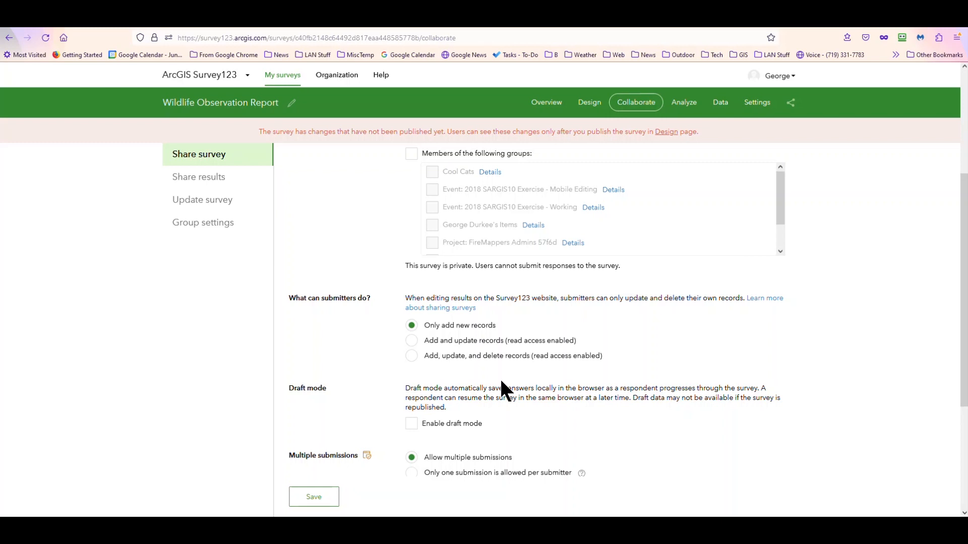
scroll(483, 373, down, 1)
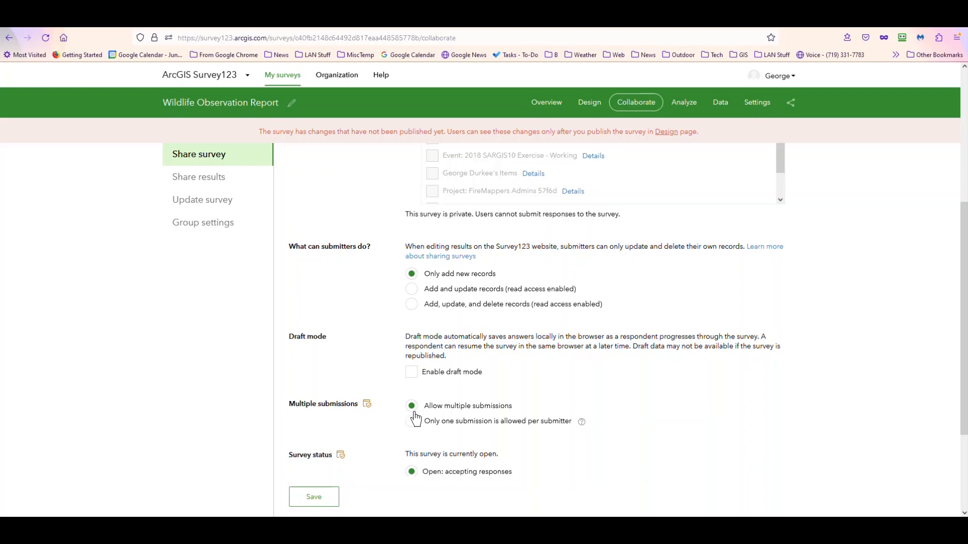
scroll(465, 415, down, 1)
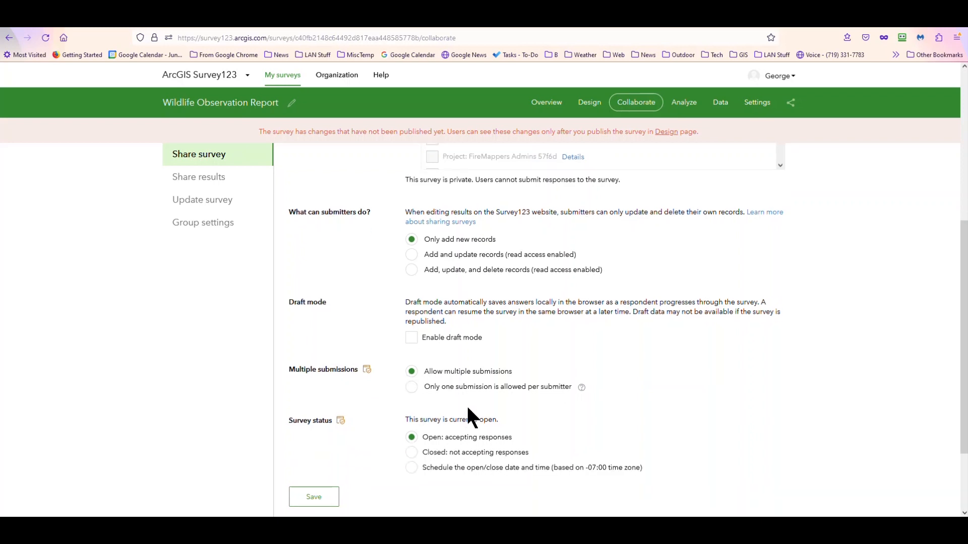
scroll(477, 405, down, 2)
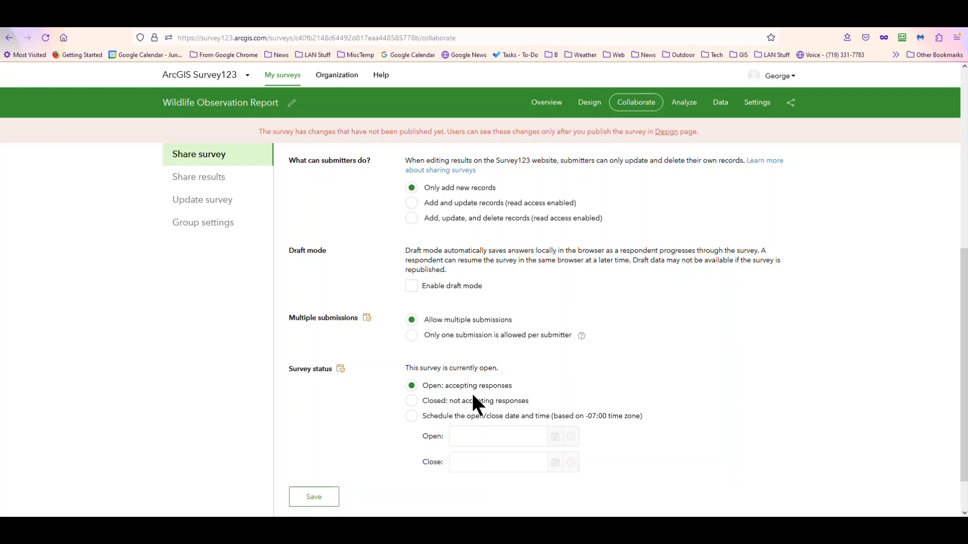
scroll(437, 430, down, 1)
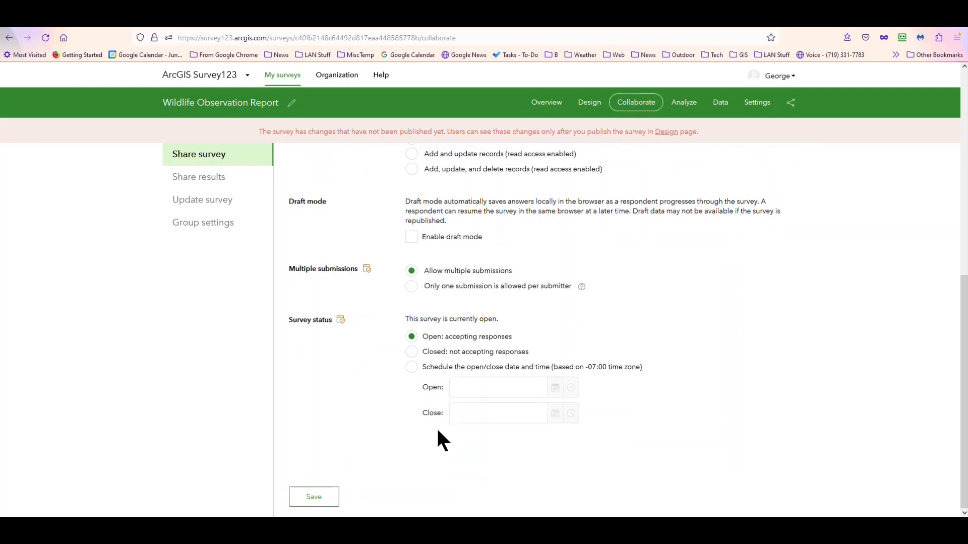
click(314, 498)
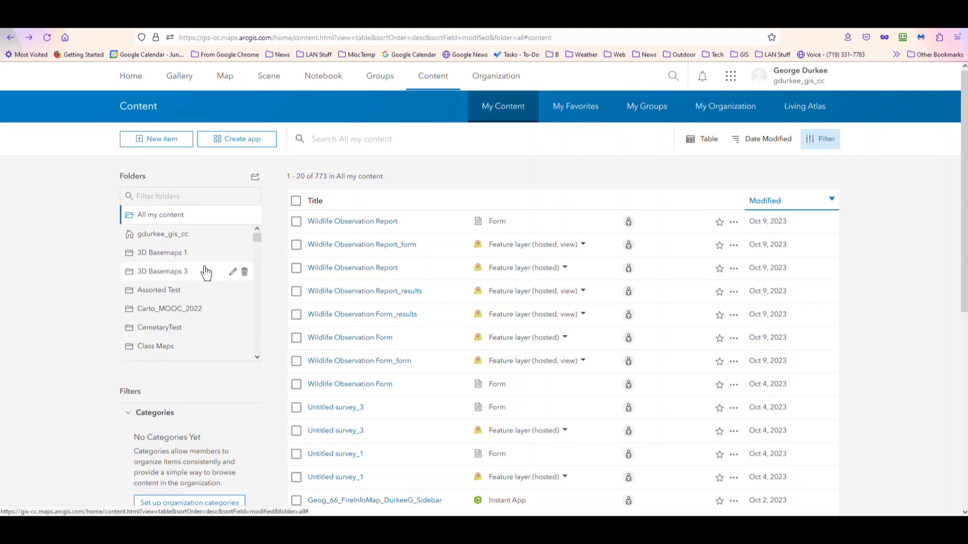
Step: In the ArcGIS Online content page, find and open the Survey-Wildlife Observation Report folder
scroll(205, 273, down, 5)
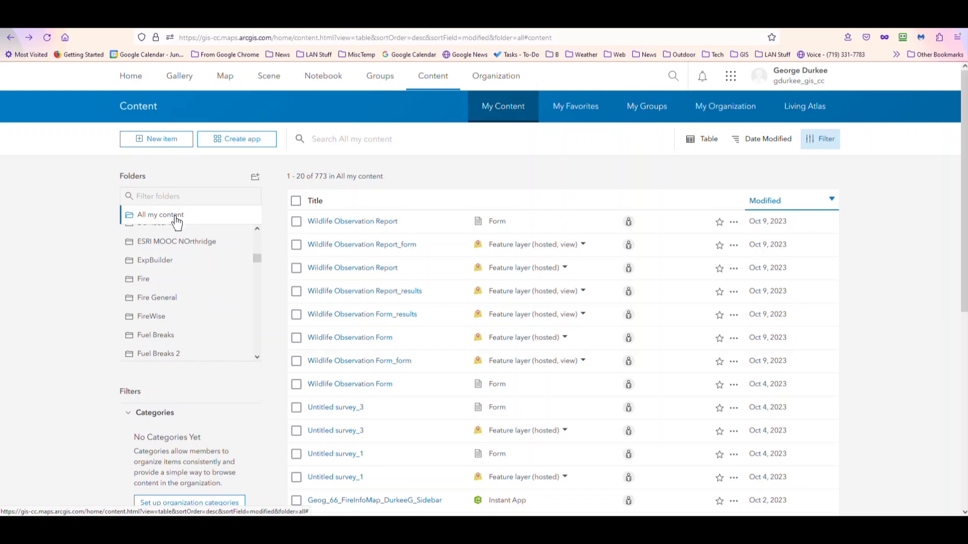
scroll(186, 281, down, 3)
scroll(188, 282, down, 10)
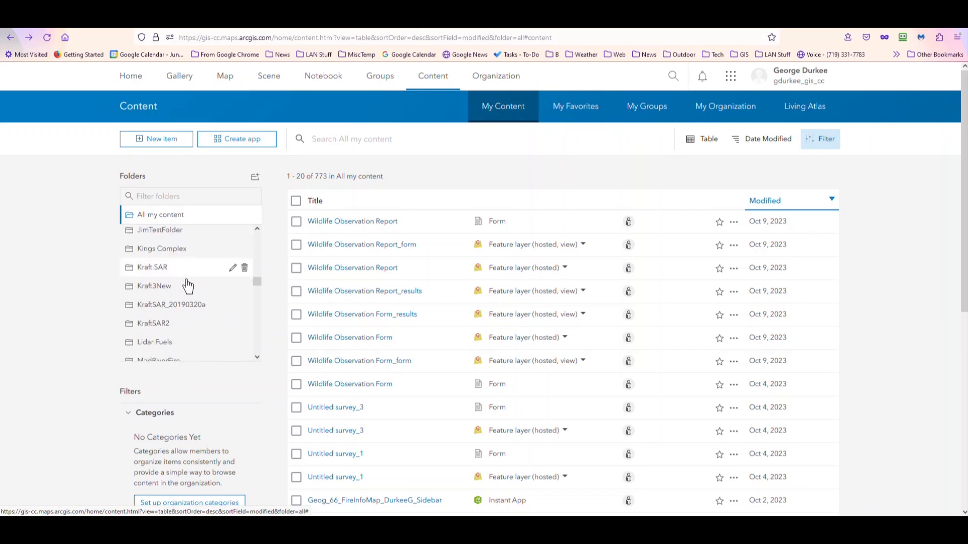
scroll(184, 281, down, 3)
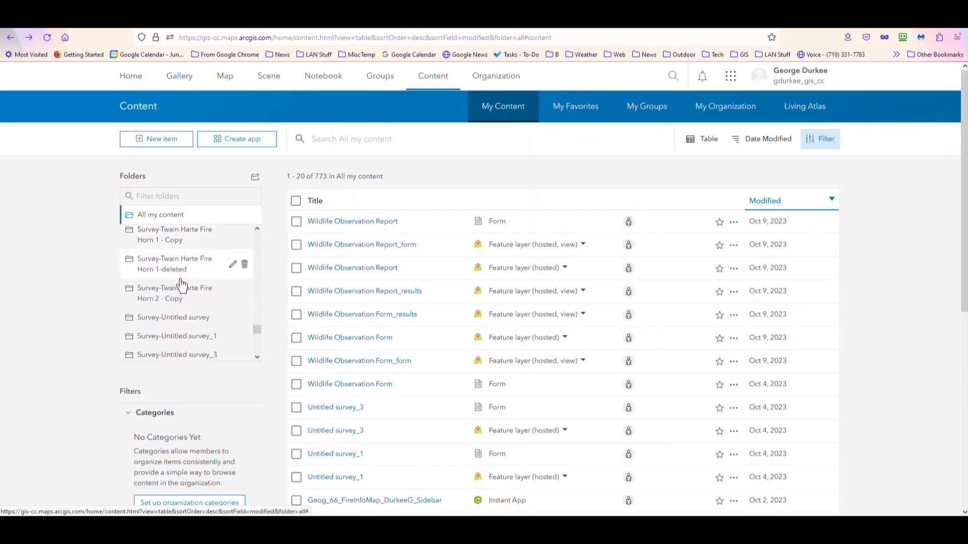
scroll(185, 285, down, 3)
scroll(172, 294, up, 2)
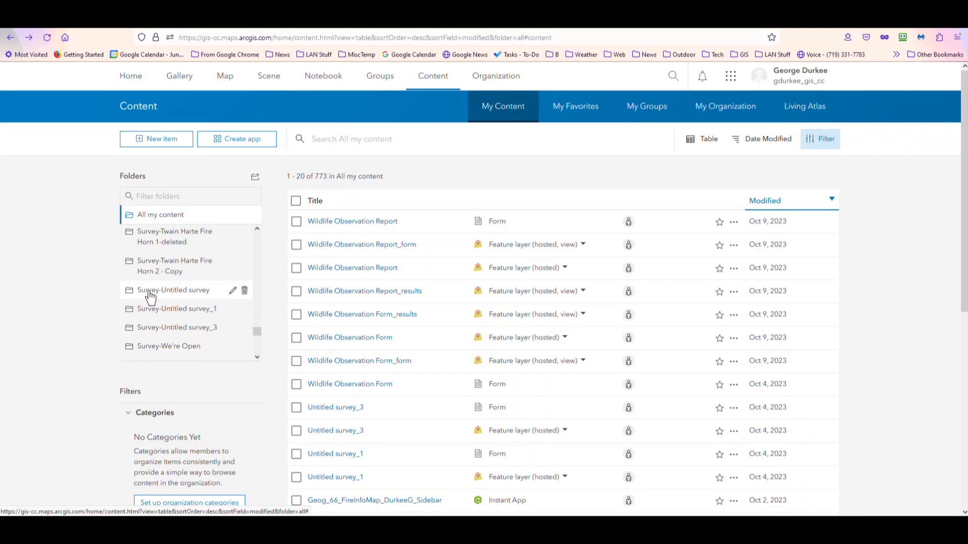
scroll(150, 297, down, 3)
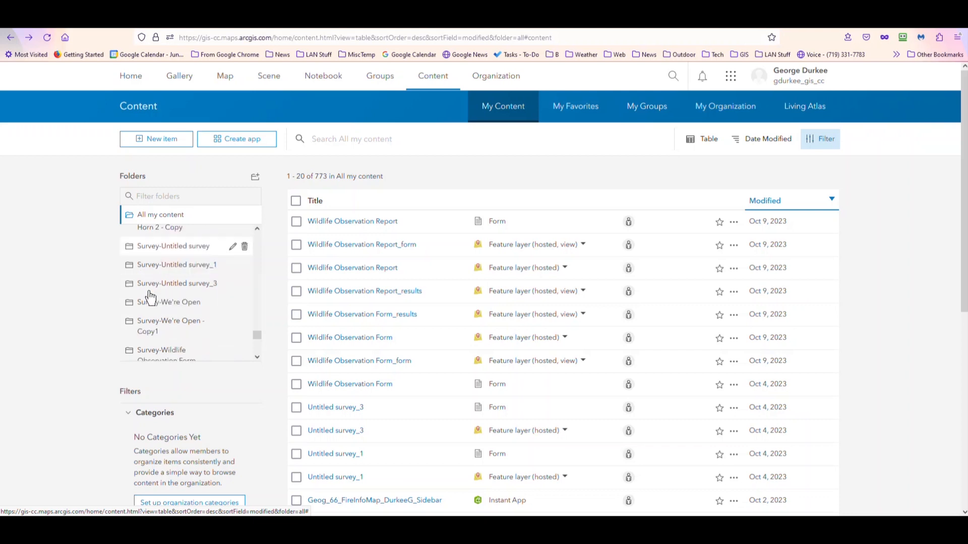
scroll(150, 298, down, 3)
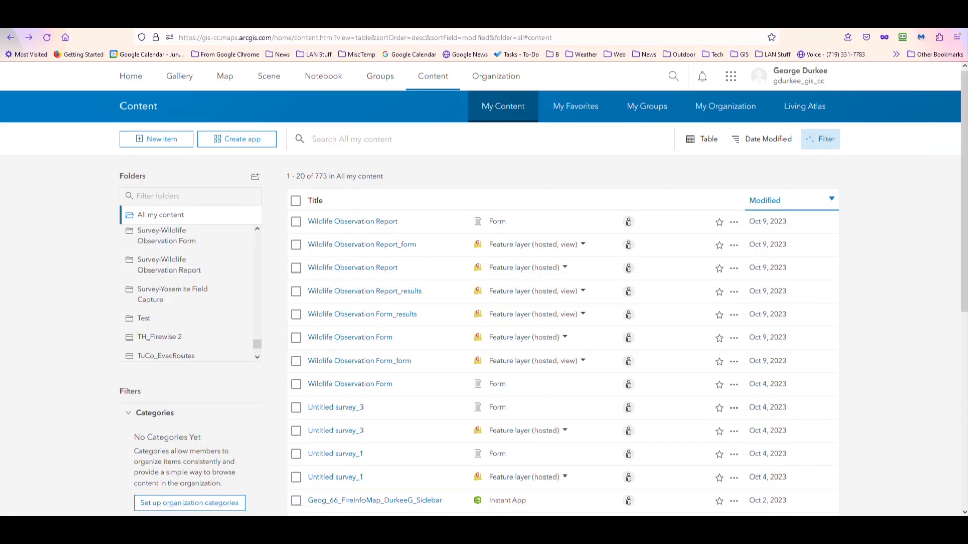
click(402, 28)
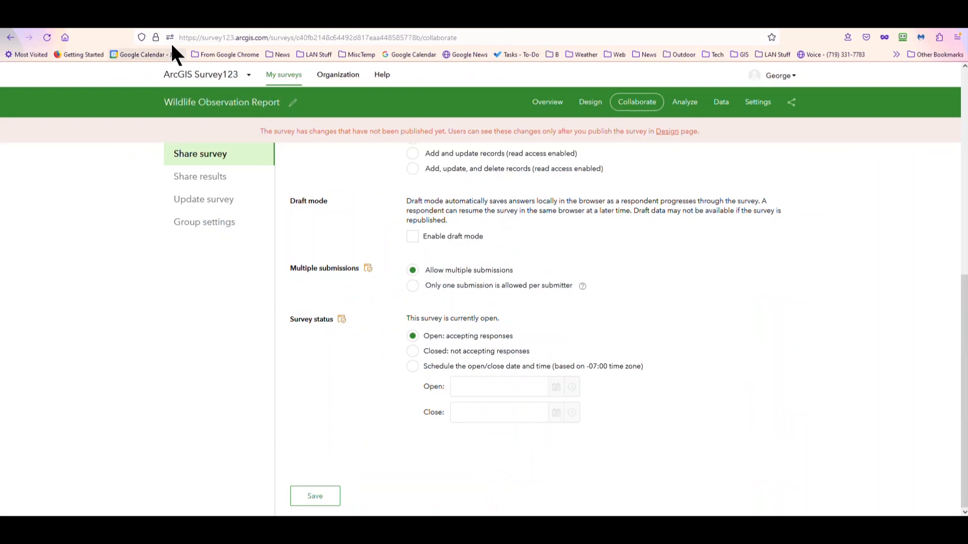
click(161, 27)
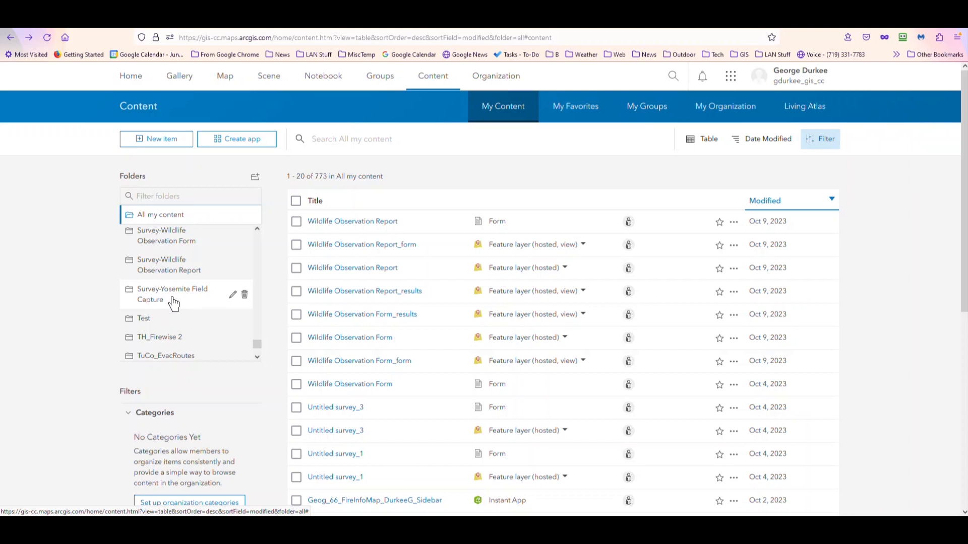
click(169, 264)
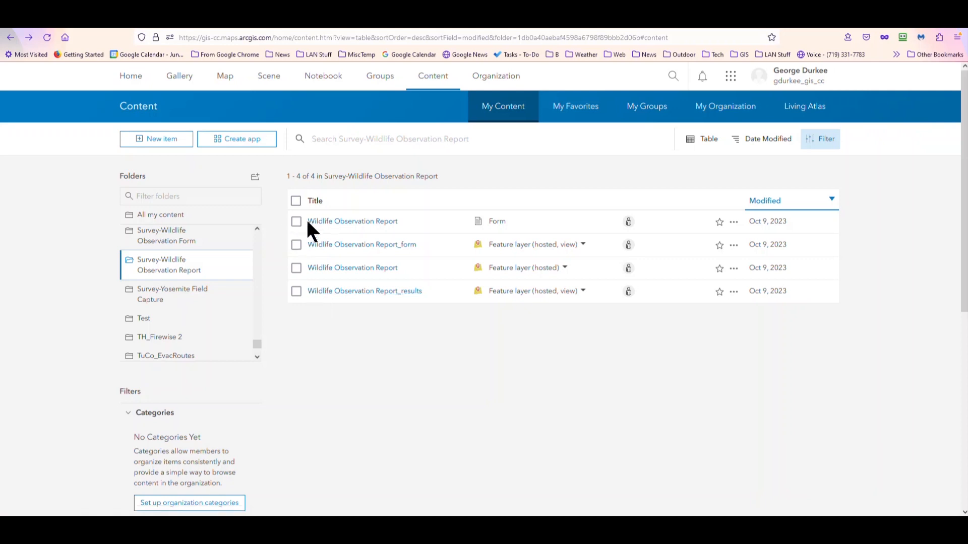
Step: View the Wildlife Observation Report form's item page in a new browser tab, and return to the folder's item list
right_click(325, 225)
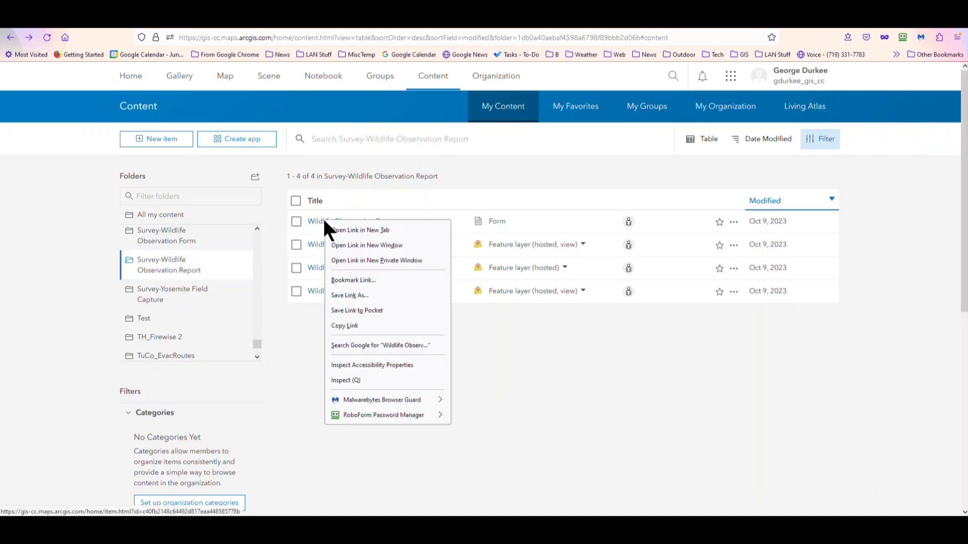
click(330, 227)
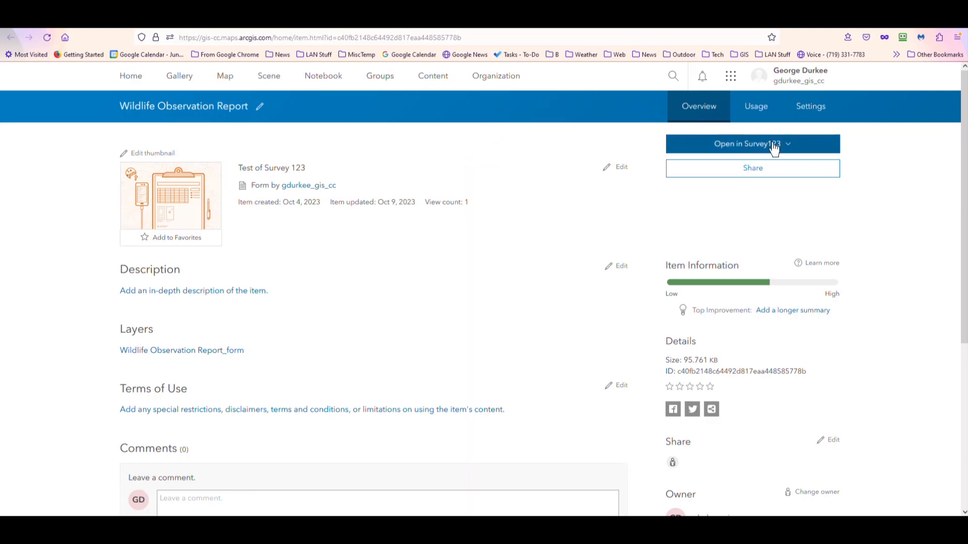
click(193, 33)
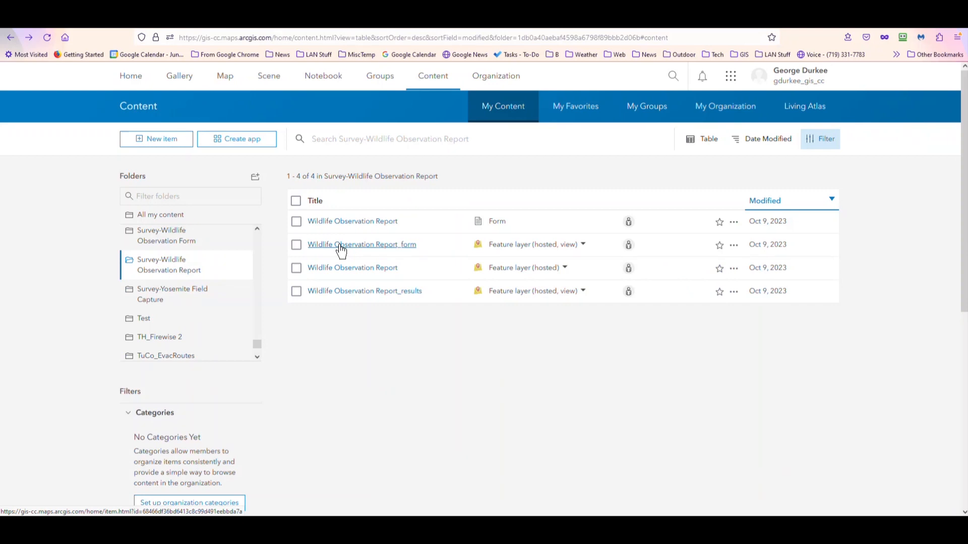
Step: Open the Wildlife Observation Report_form view separately and examine its settings for editing, feature visibility and anonymous editor access
right_click(392, 247)
click(397, 251)
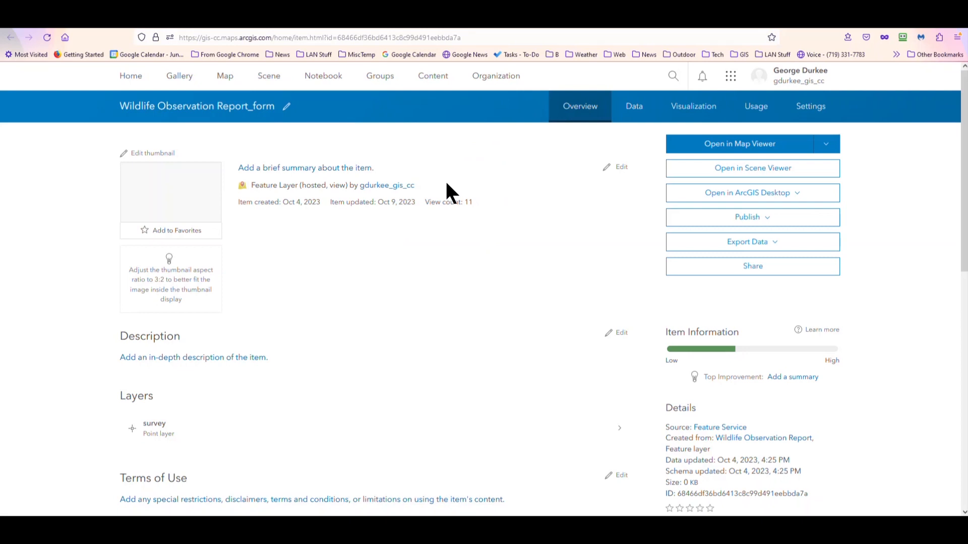
click(810, 108)
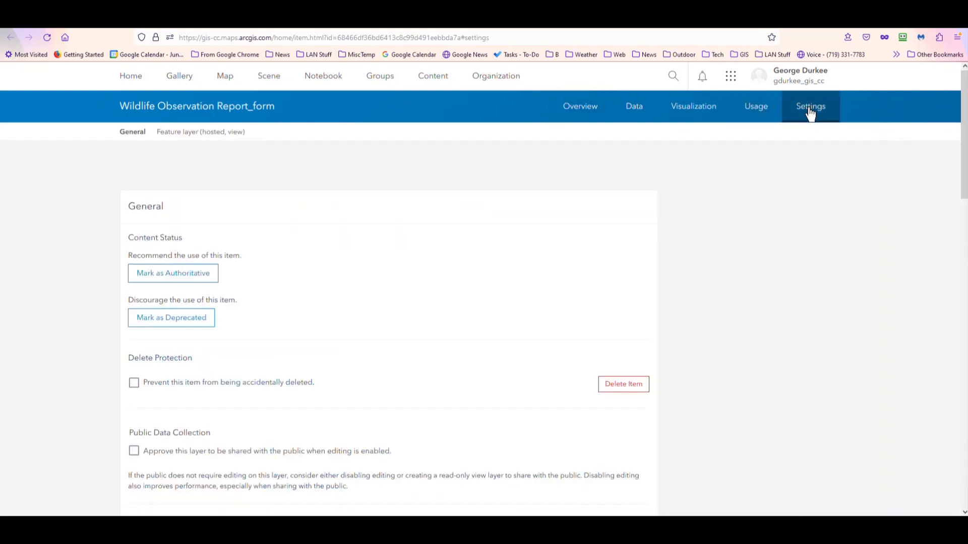
scroll(410, 255, down, 3)
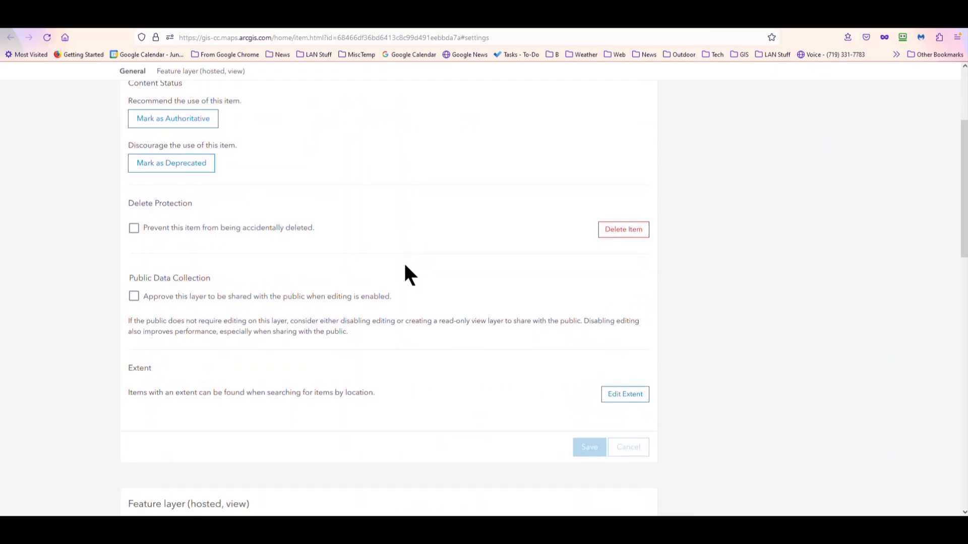
scroll(408, 275, down, 6)
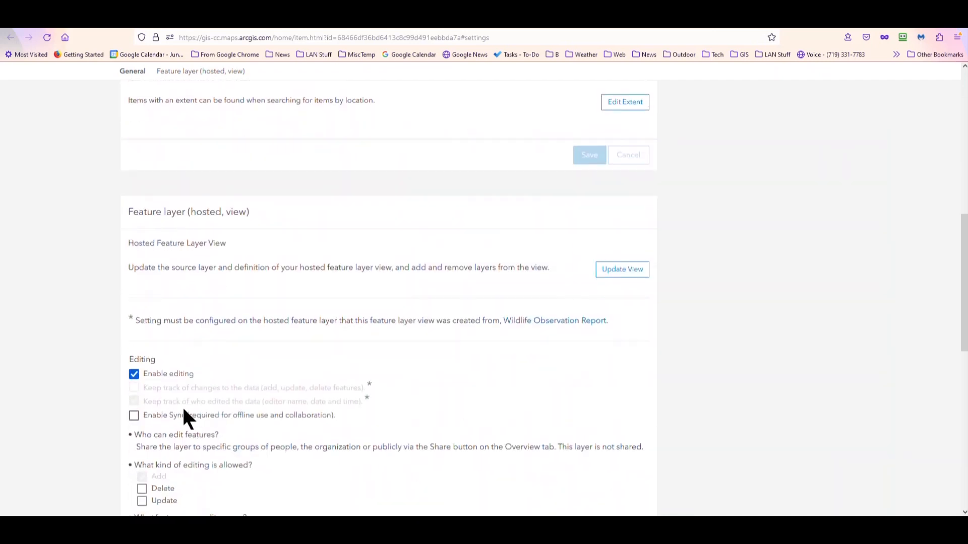
scroll(174, 375, down, 3)
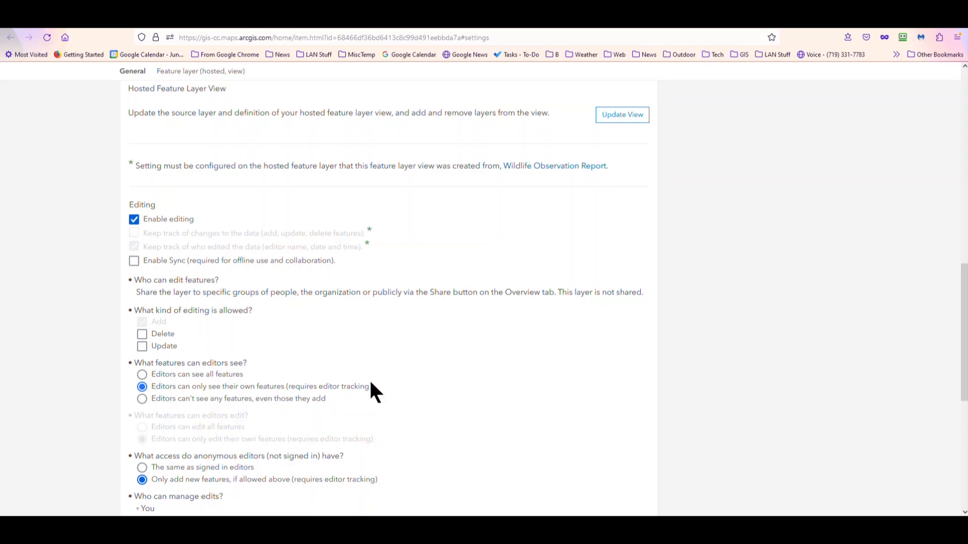
scroll(319, 399, down, 2)
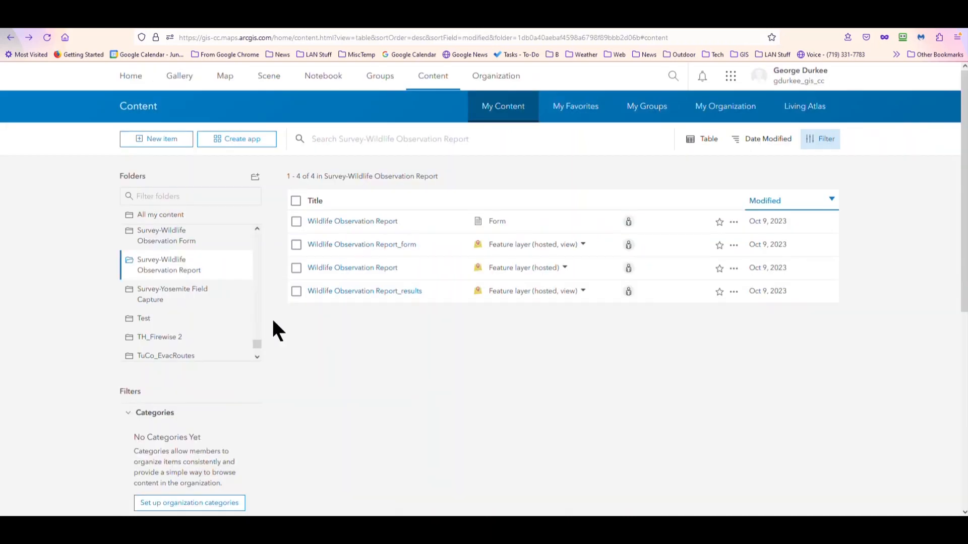
Step: Open the Wildlife Observation Report hosted feature layer separately and examine its settings for editing, sync and editor access
right_click(337, 270)
click(346, 273)
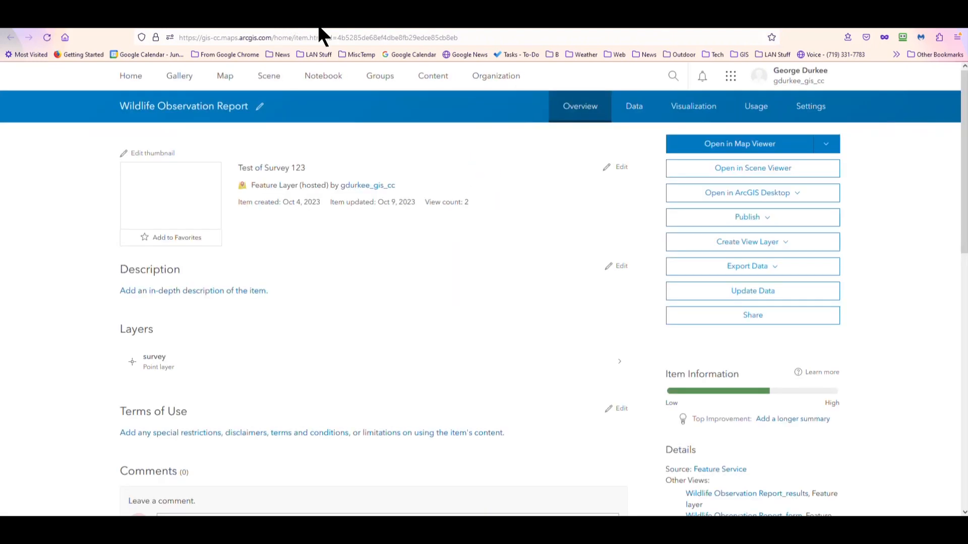
click(804, 107)
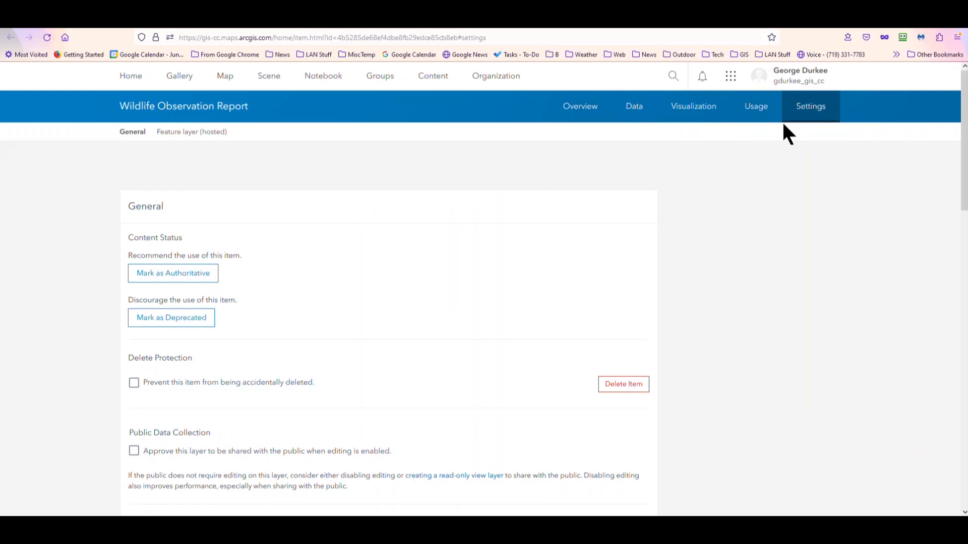
scroll(408, 346, down, 3)
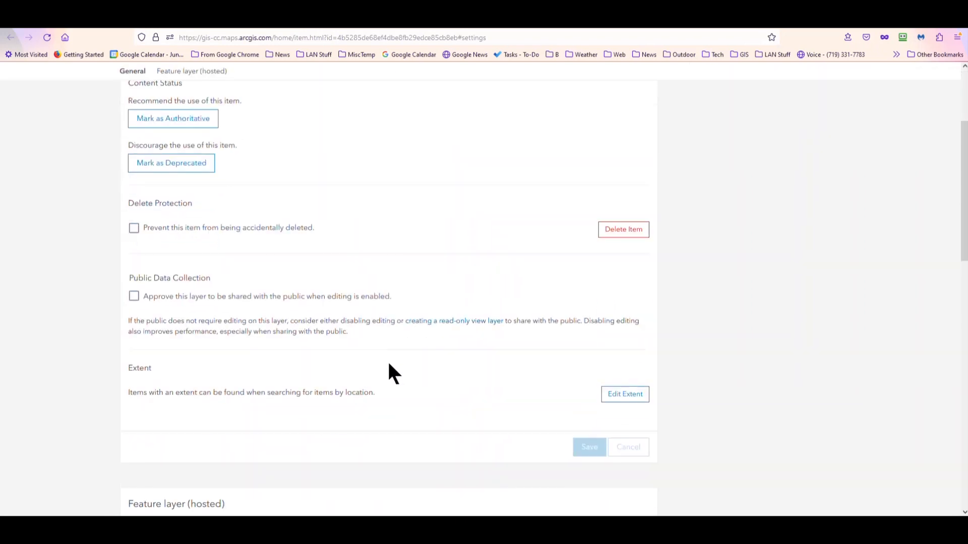
scroll(394, 373, down, 6)
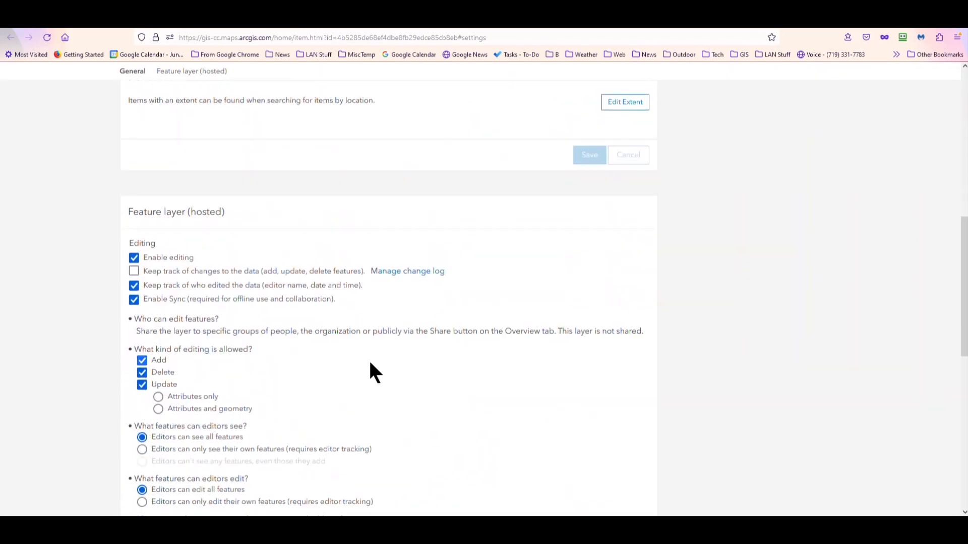
scroll(285, 357, down, 1)
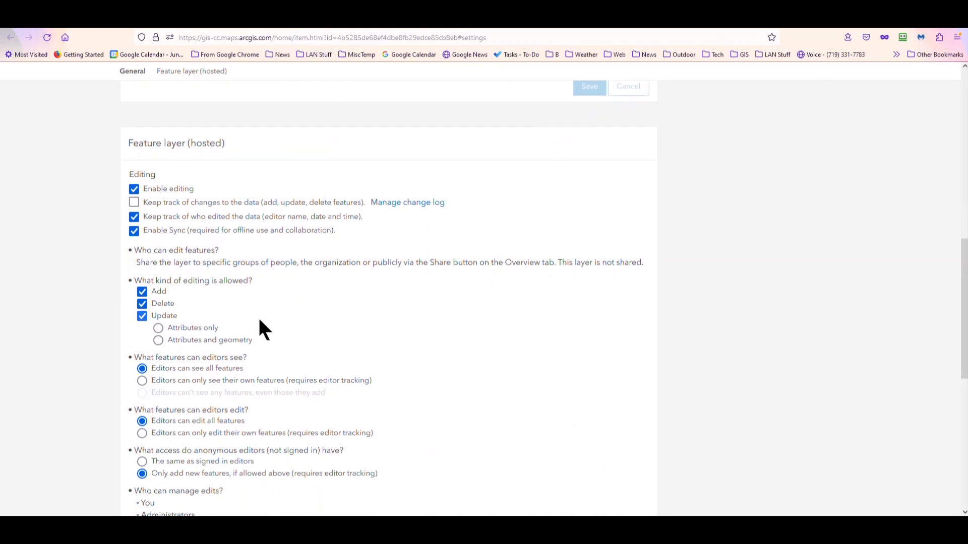
scroll(258, 316, down, 1)
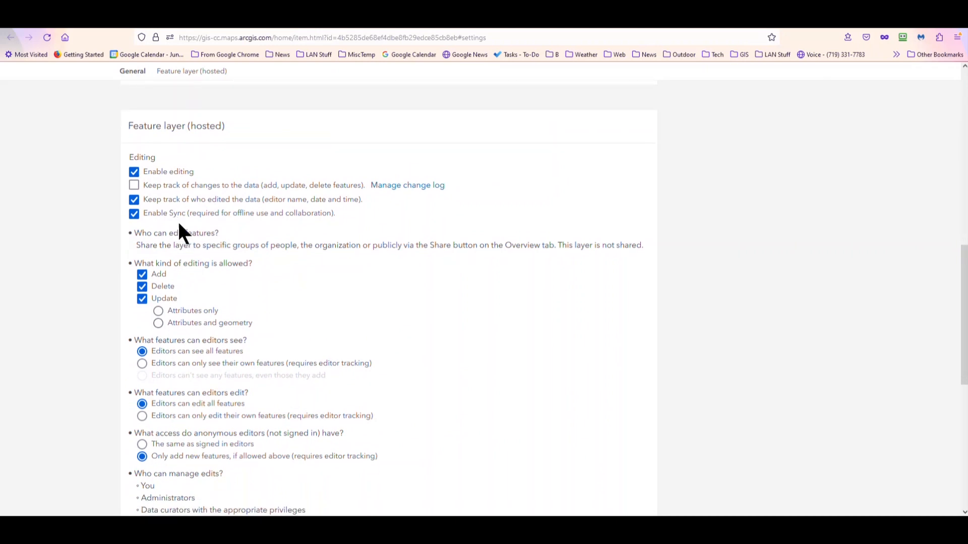
scroll(204, 323, down, 3)
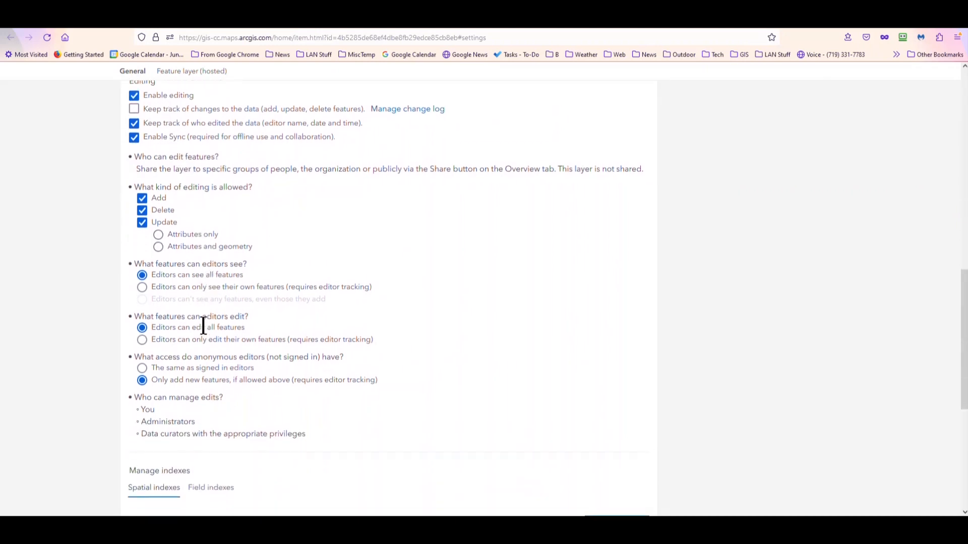
scroll(204, 337, down, 1)
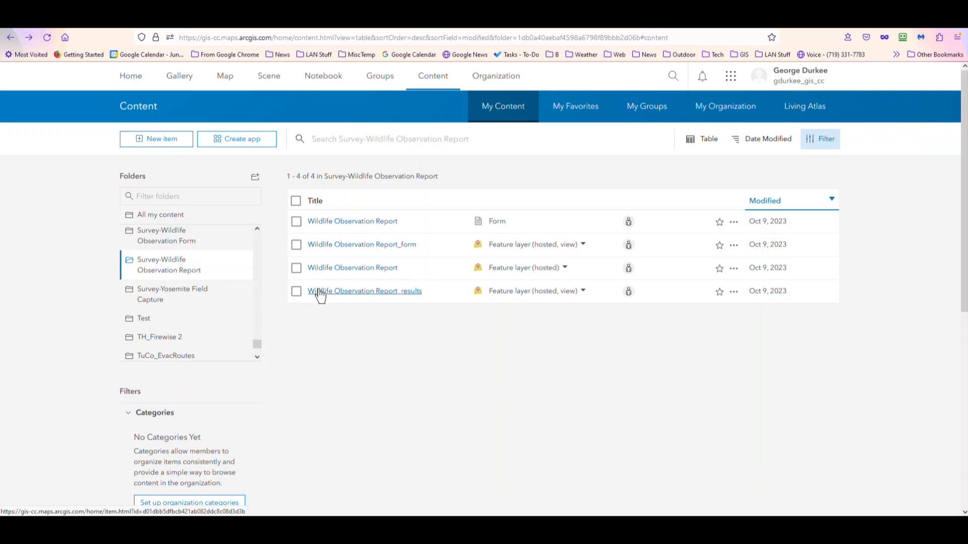
Step: Open the Wildlife Observation Report_results view separately, examine its editing and sync settings, and return to the folder's item list
right_click(319, 291)
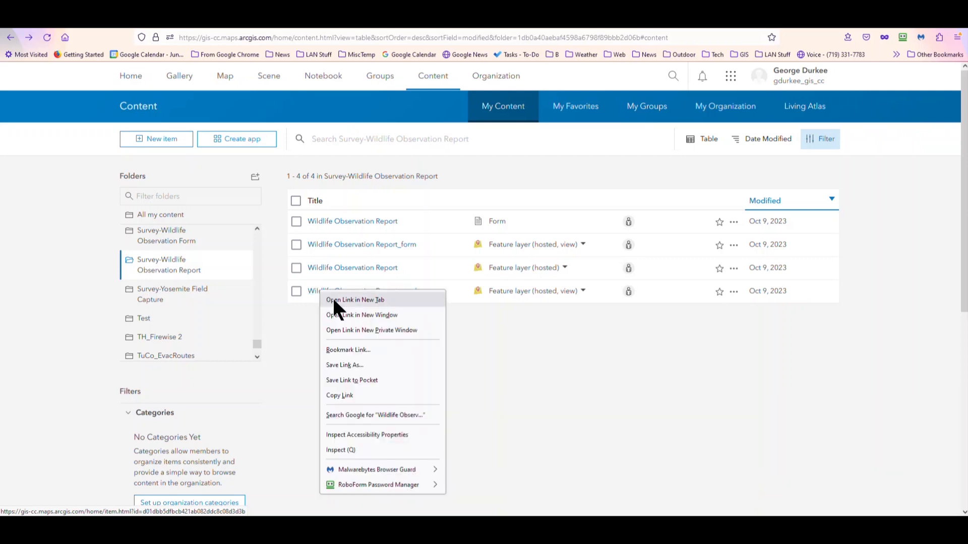
click(332, 299)
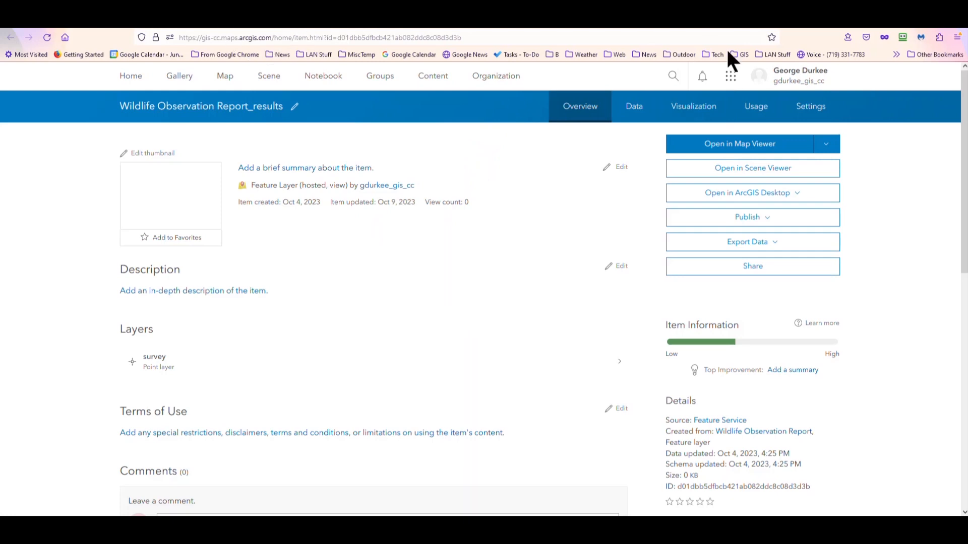
click(829, 110)
scroll(298, 232, down, 5)
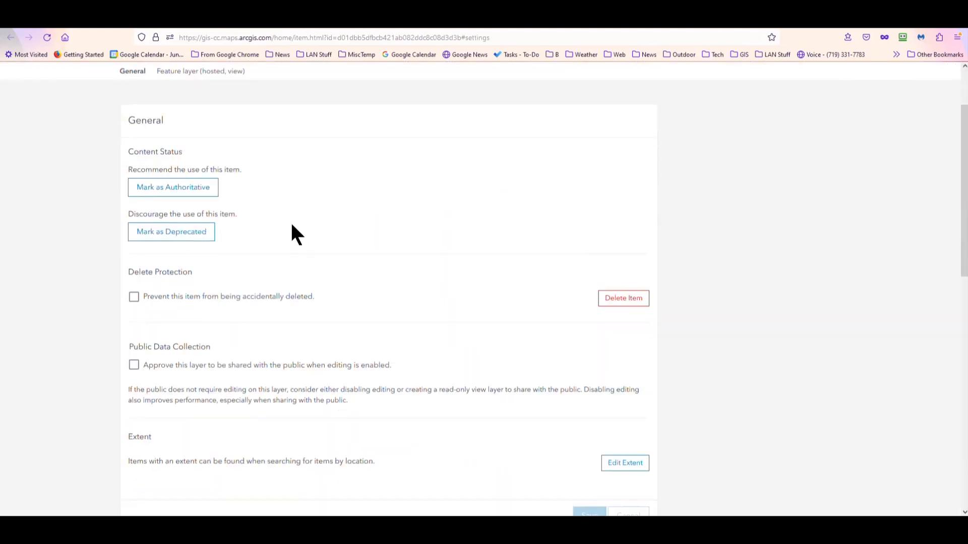
scroll(284, 228, down, 7)
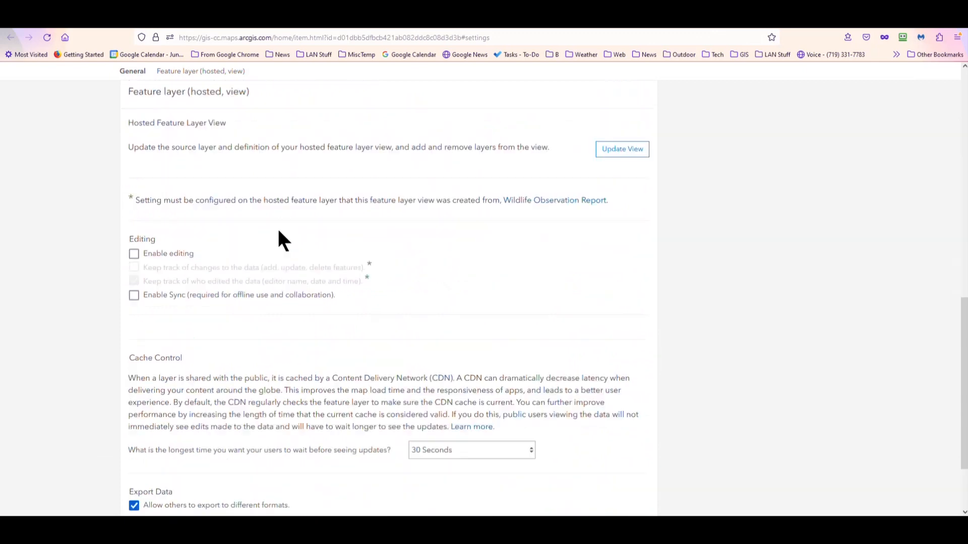
scroll(277, 232, down, 2)
scroll(274, 233, up, 3)
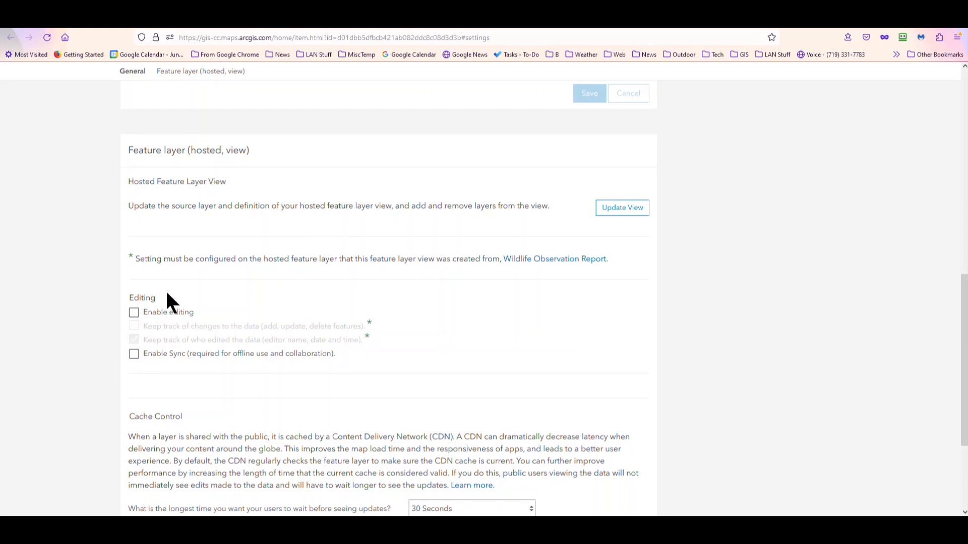
click(156, 22)
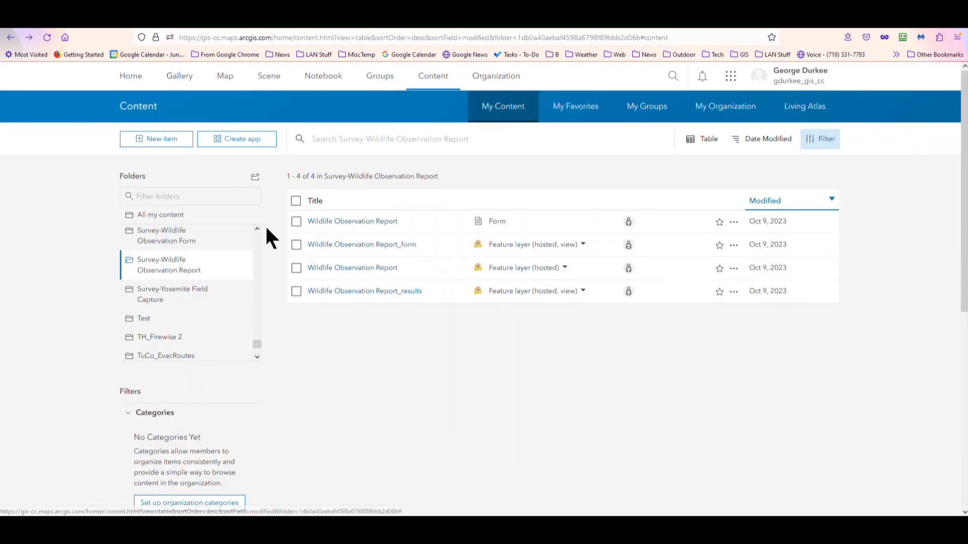
Step: In the Wildlife Observation Report_form view's settings, enable protection against accidental deletion and save the change
mouse_move(246, 236)
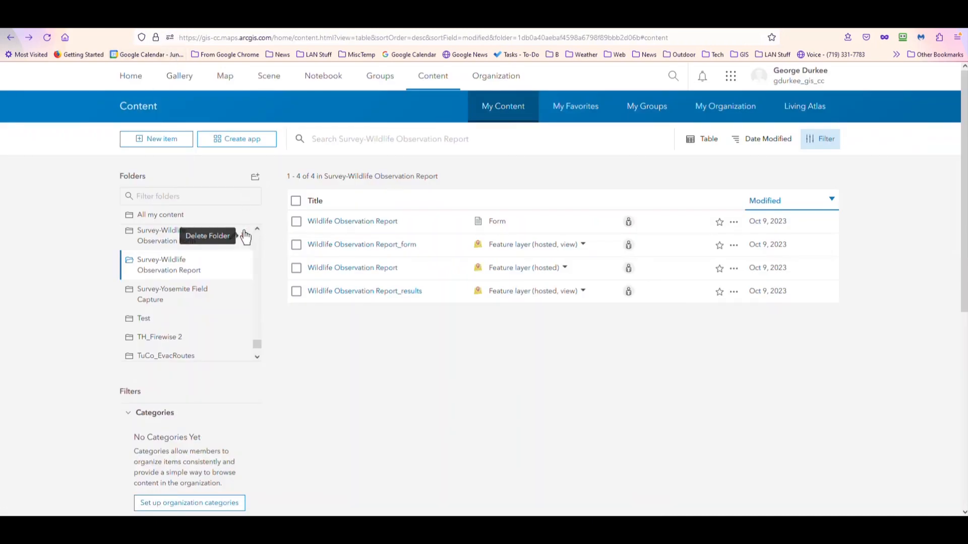
click(366, 245)
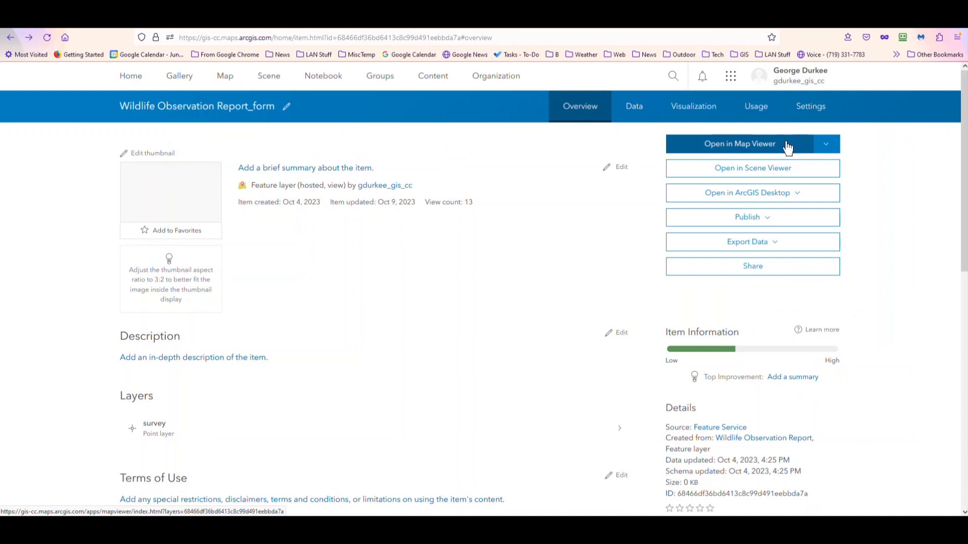
click(809, 112)
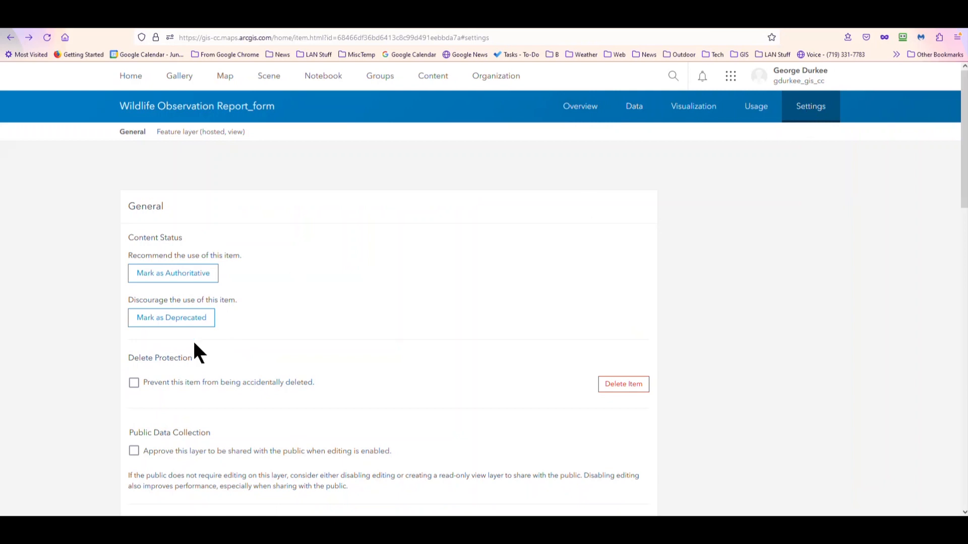
click(133, 384)
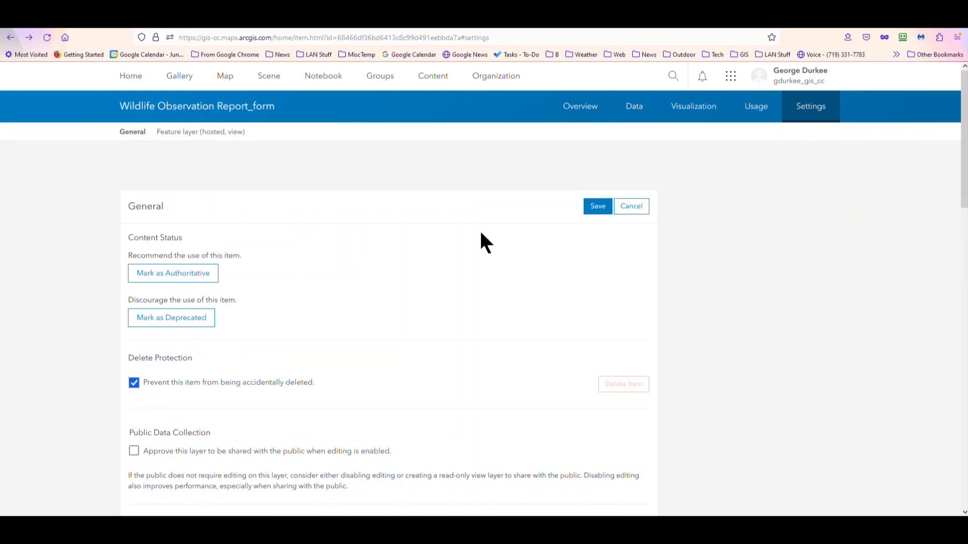
click(597, 207)
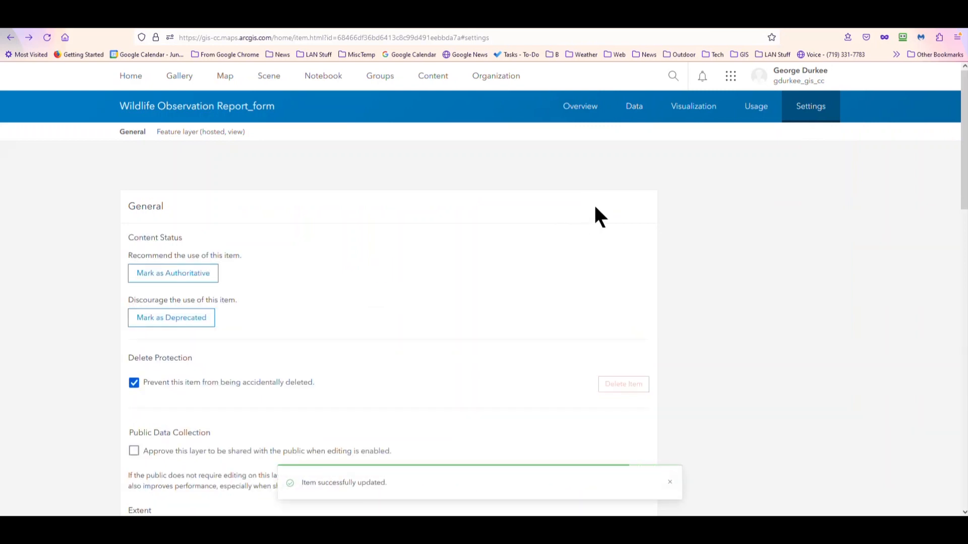
Step: Edit the form view's extent and base it on a location search for "tuolumne county, ca"
scroll(570, 232, down, 3)
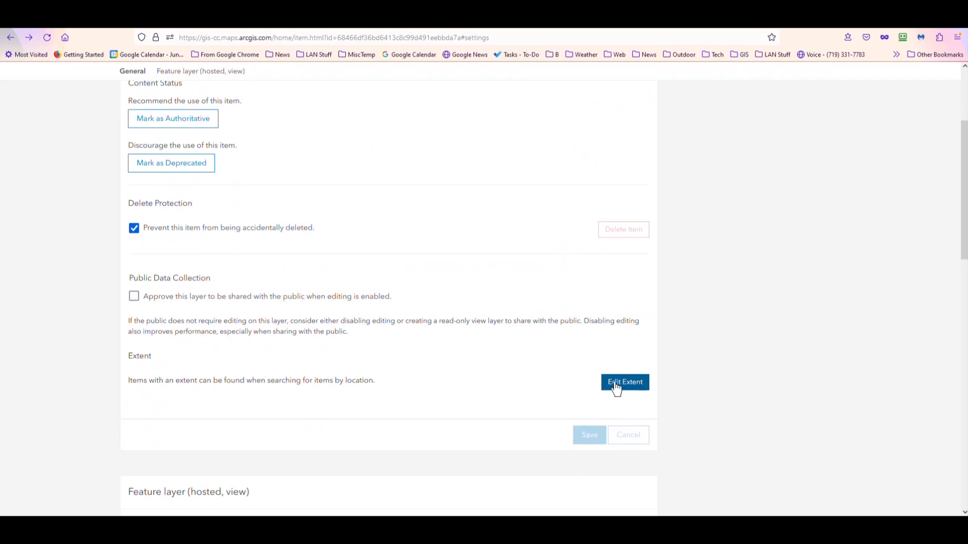
click(616, 386)
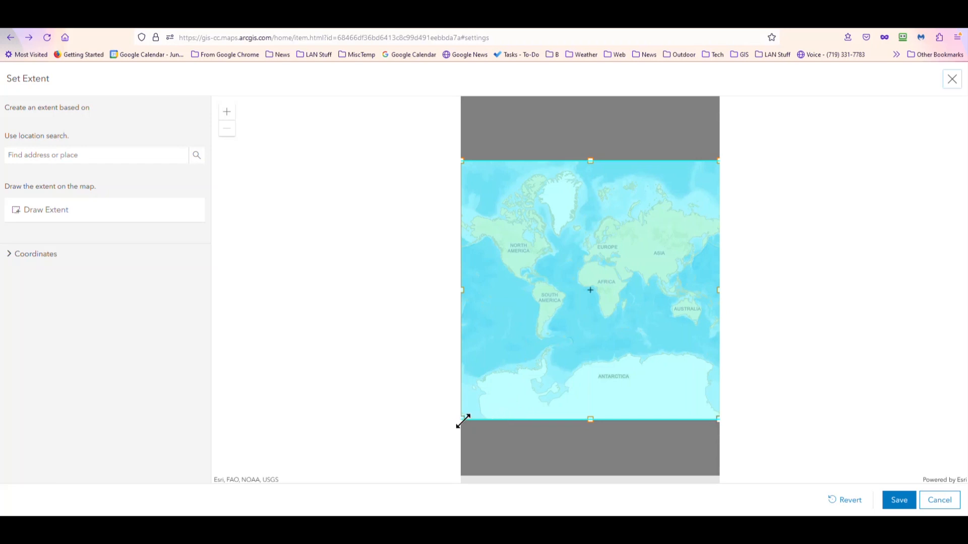
drag(463, 421, 527, 367)
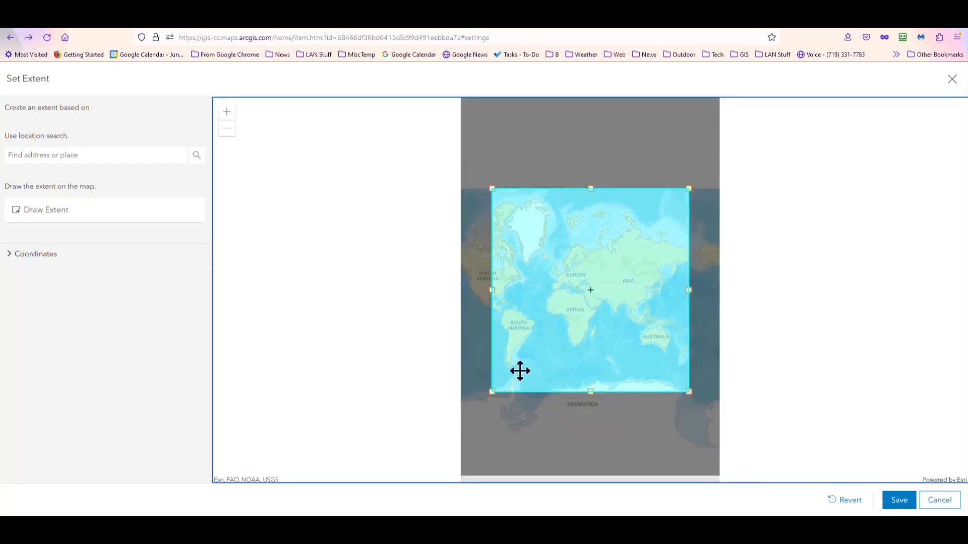
drag(577, 327, 551, 330)
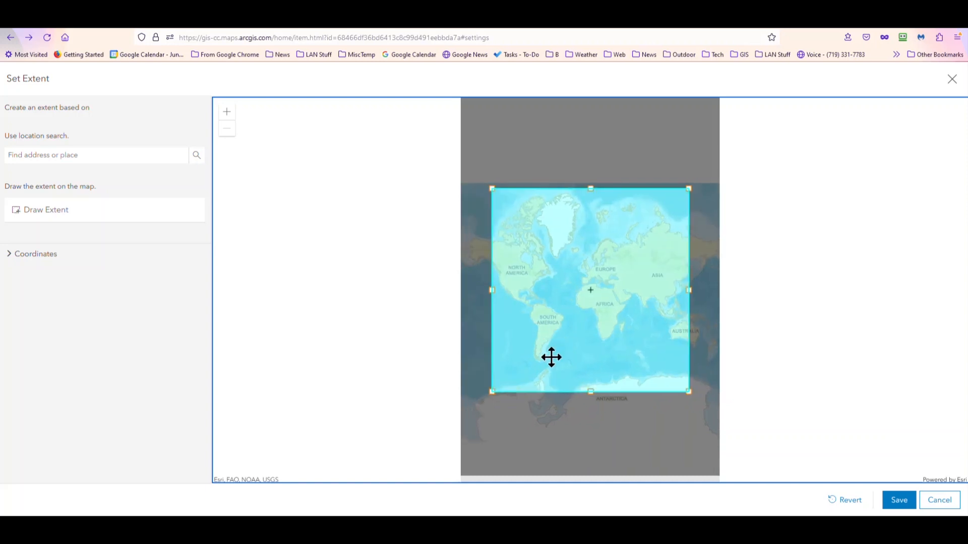
click(93, 153)
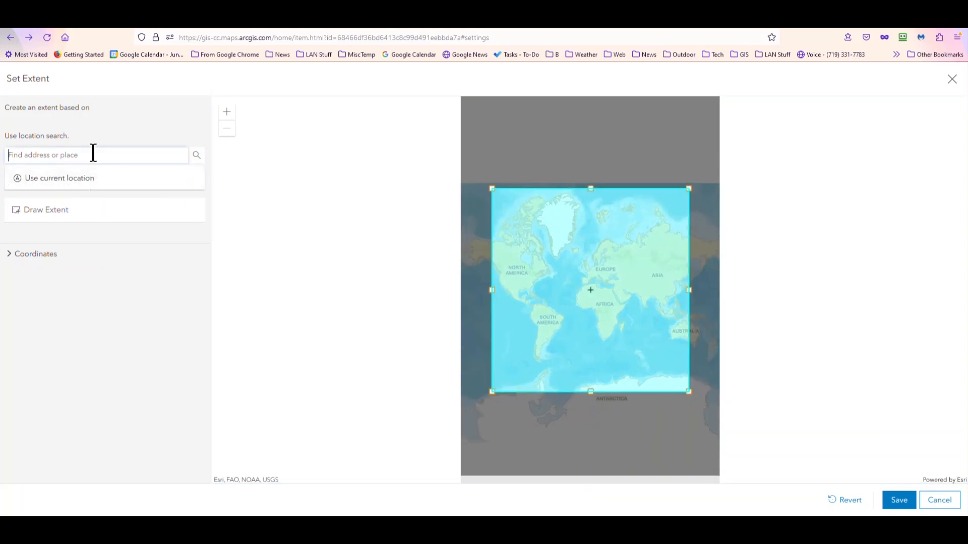
text(tuol)
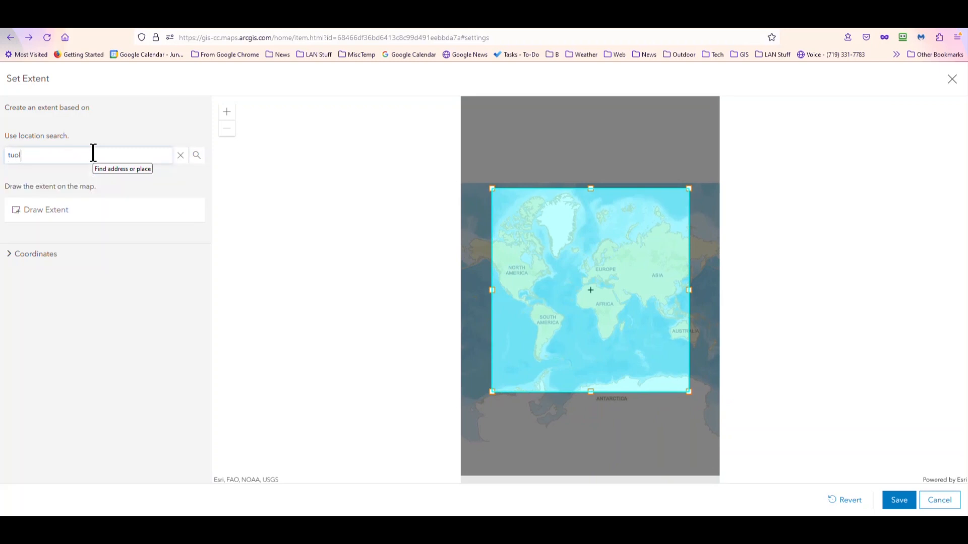
text(umne county, ca)
key(Return)
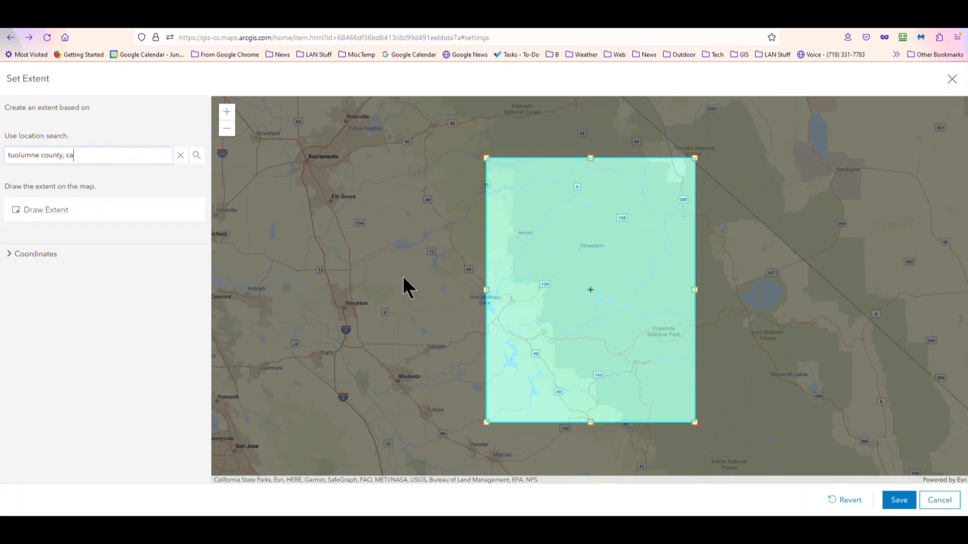
Step: Widen the extent rectangle, recentre it over the area from New Melones Lake to Yosemite National Park, and save the extent
drag(486, 285, 502, 298)
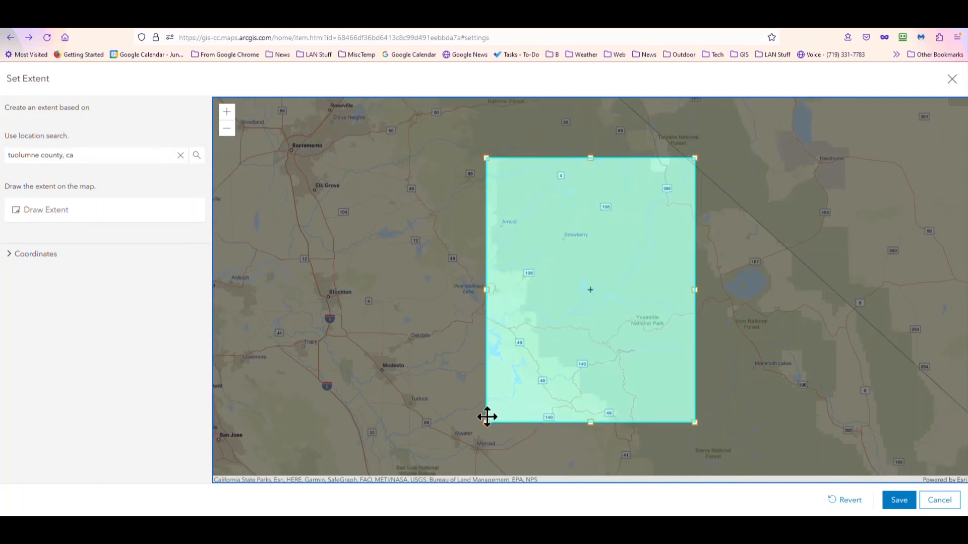
drag(486, 421, 419, 456)
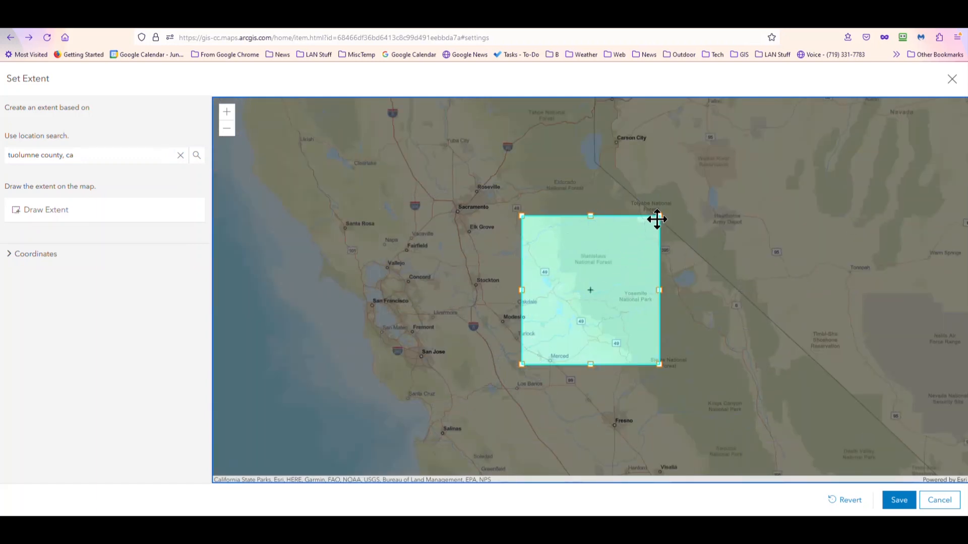
drag(615, 280, 619, 255)
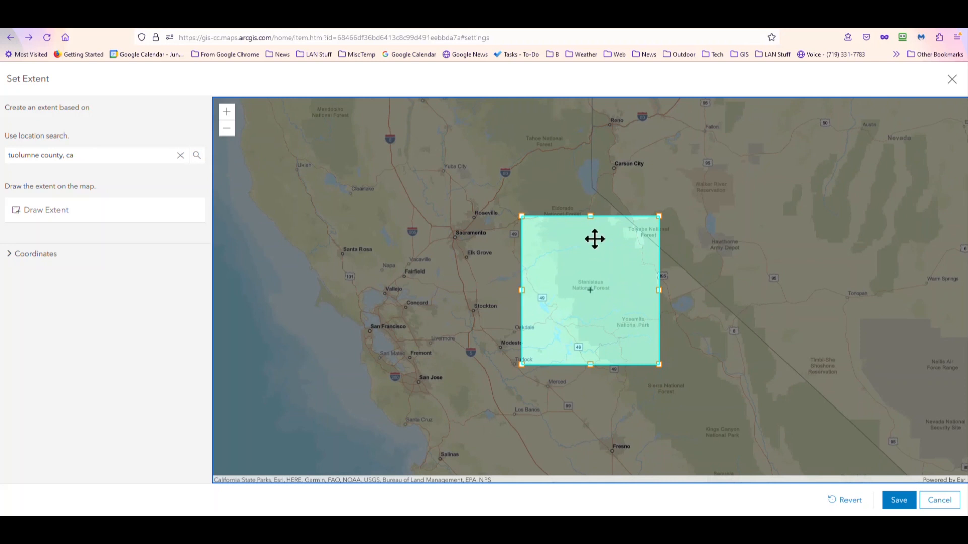
drag(590, 217, 581, 254)
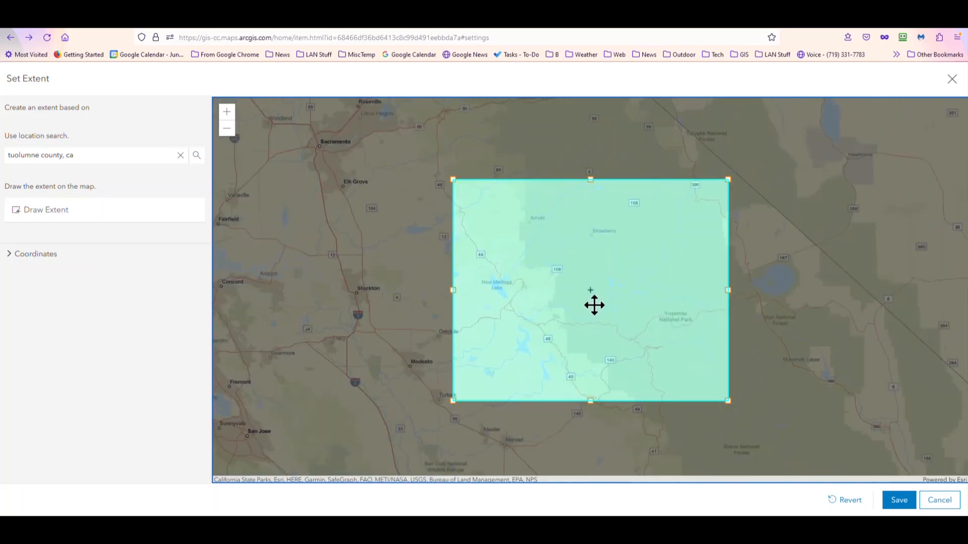
drag(583, 271, 577, 222)
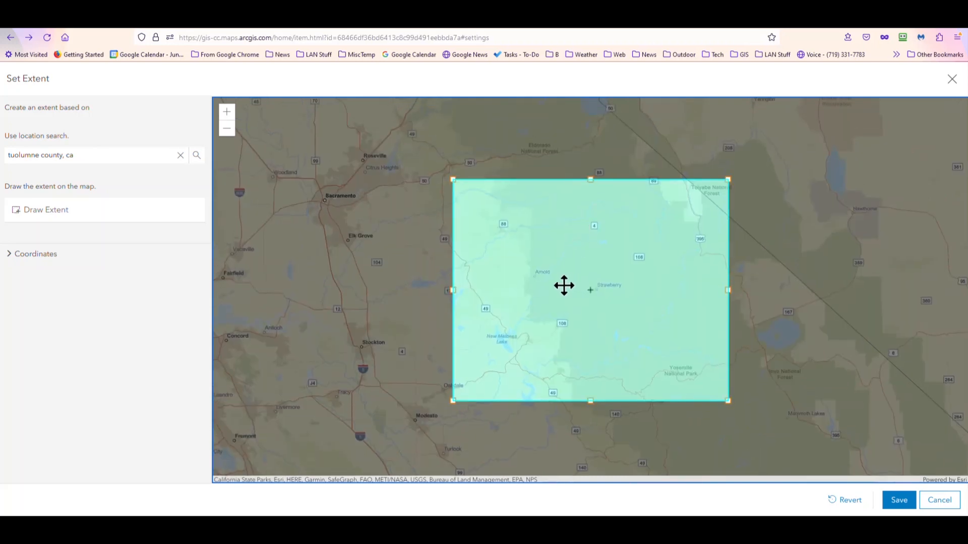
click(898, 501)
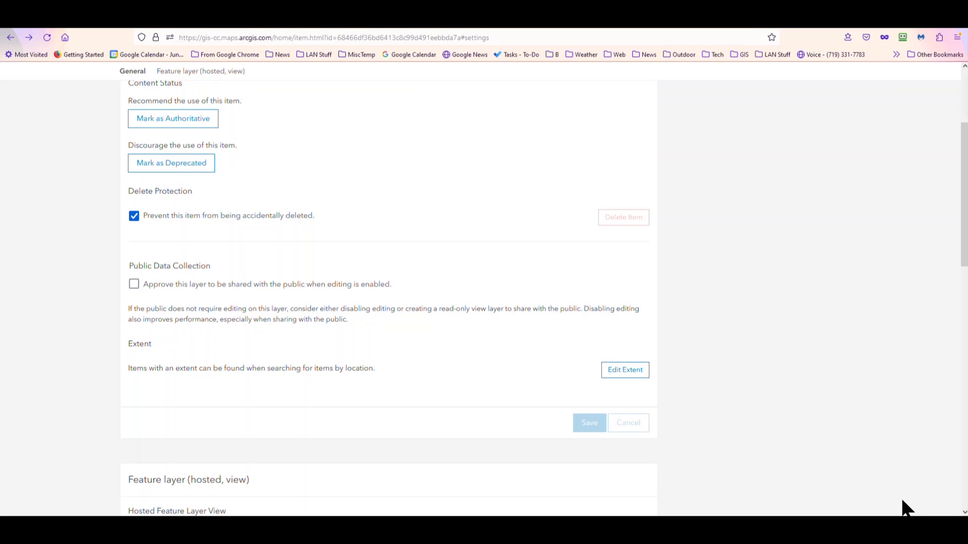
Step: Return to the Wildlife Observation Report_form overview and open the layer in Map Viewer
scroll(670, 215, up, 3)
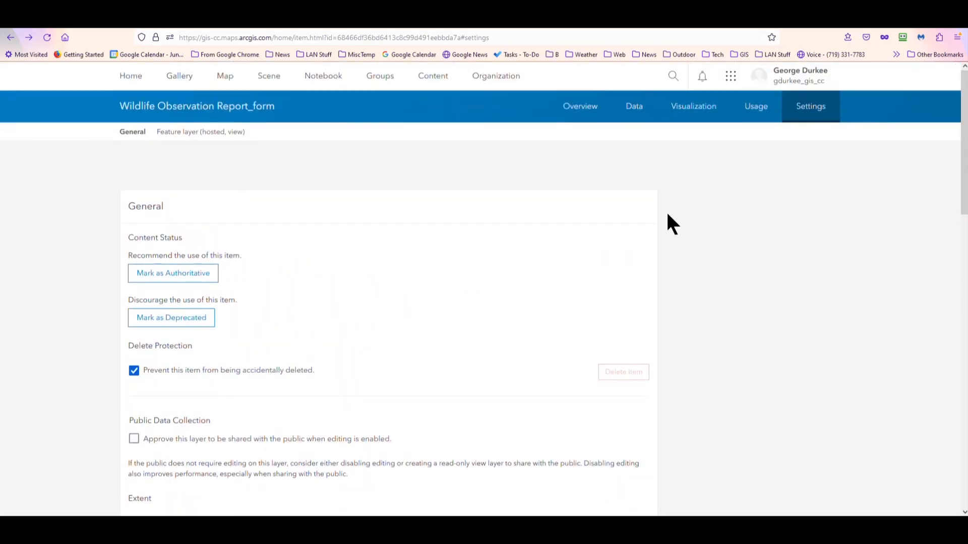
click(574, 106)
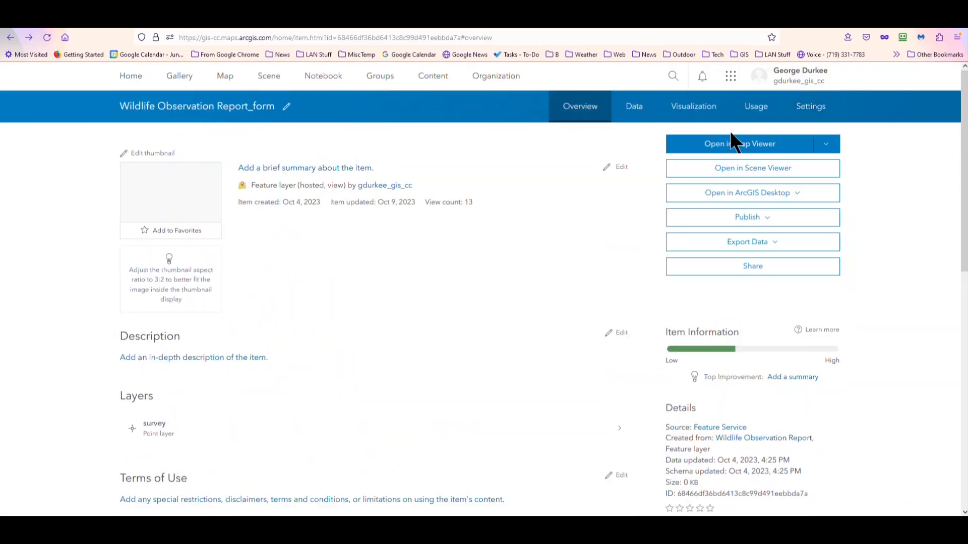
click(735, 147)
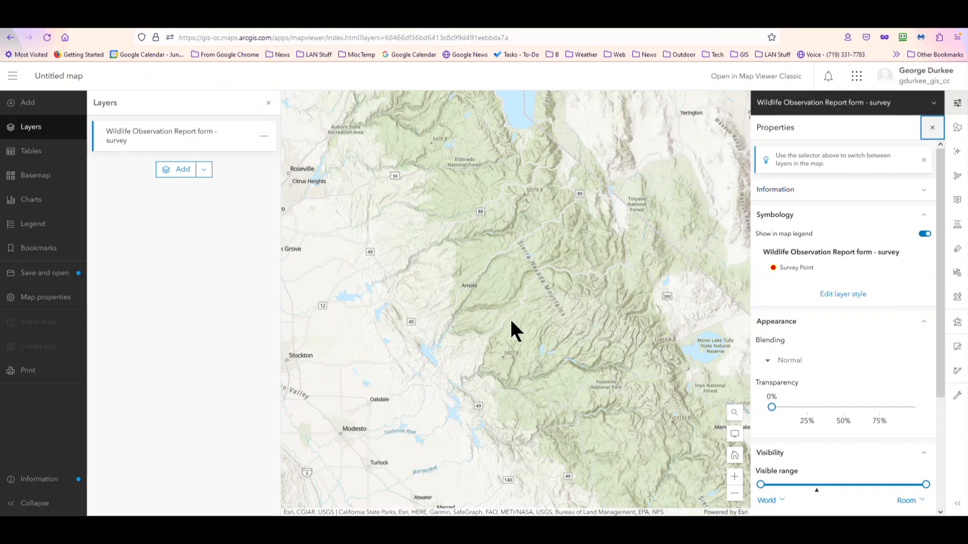
Step: Examine the map along Highway 108 around Strawberry and Long Barn, and check the Wildlife Observation Report form - survey layer's properties
scroll(511, 321, up, 1)
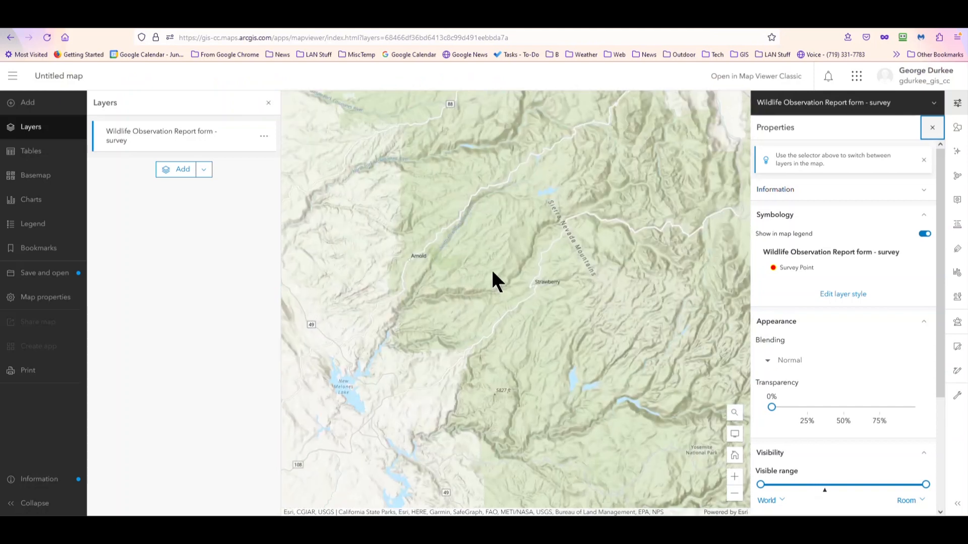
drag(515, 344, 536, 383)
scroll(529, 365, up, 1)
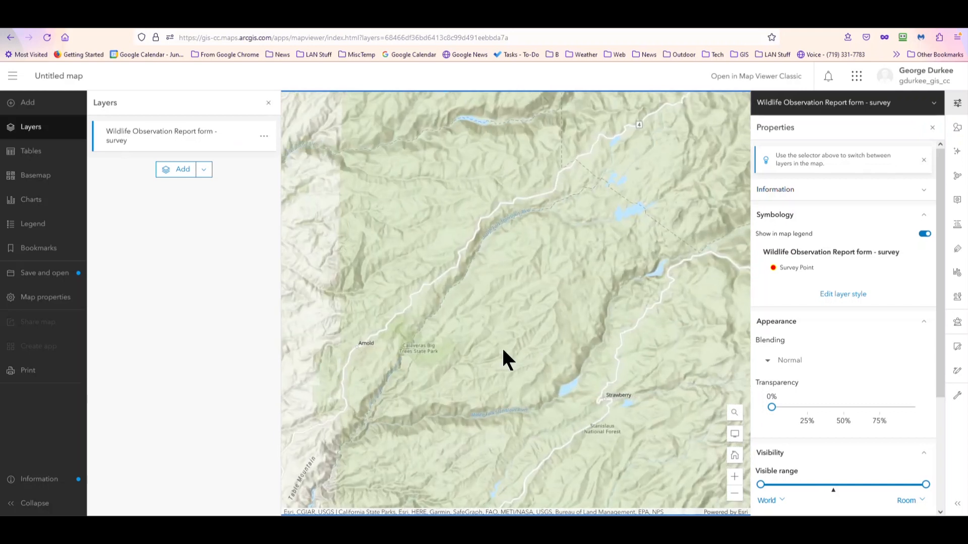
drag(494, 350, 479, 169)
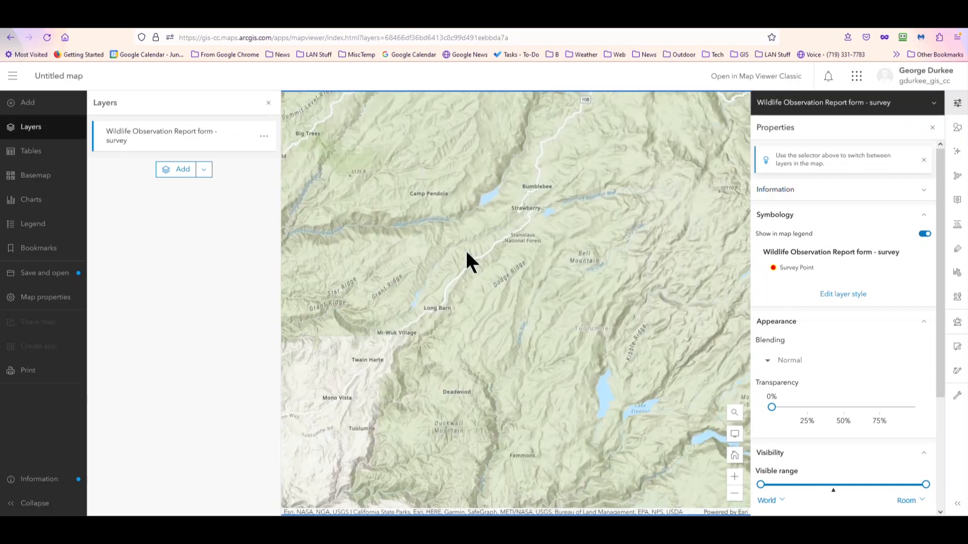
scroll(532, 261, up, 1)
drag(460, 261, 460, 346)
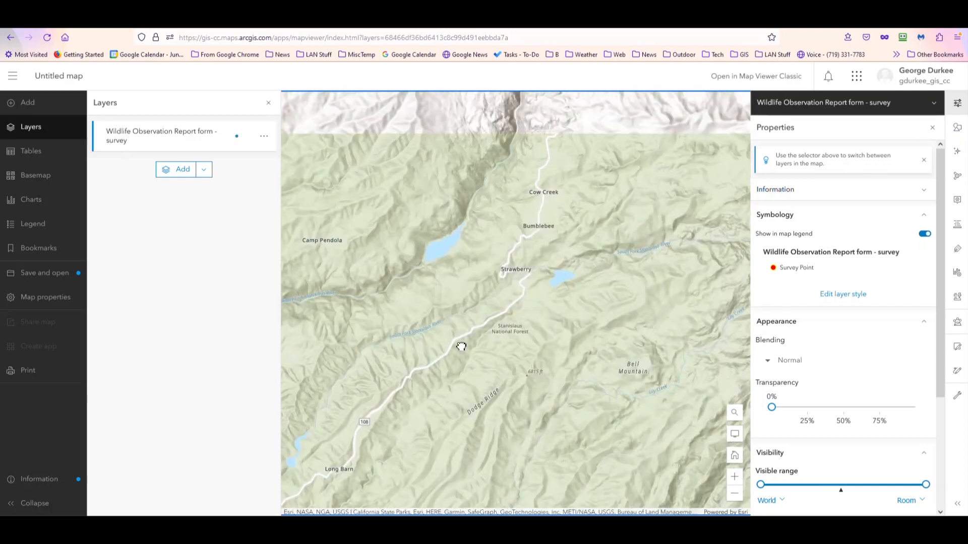
scroll(467, 341, up, 1)
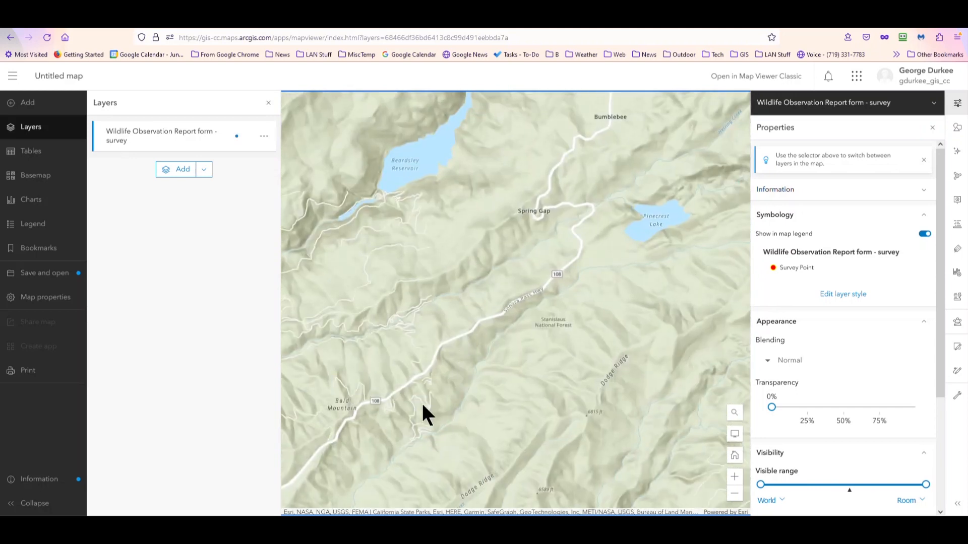
drag(543, 297, 635, 237)
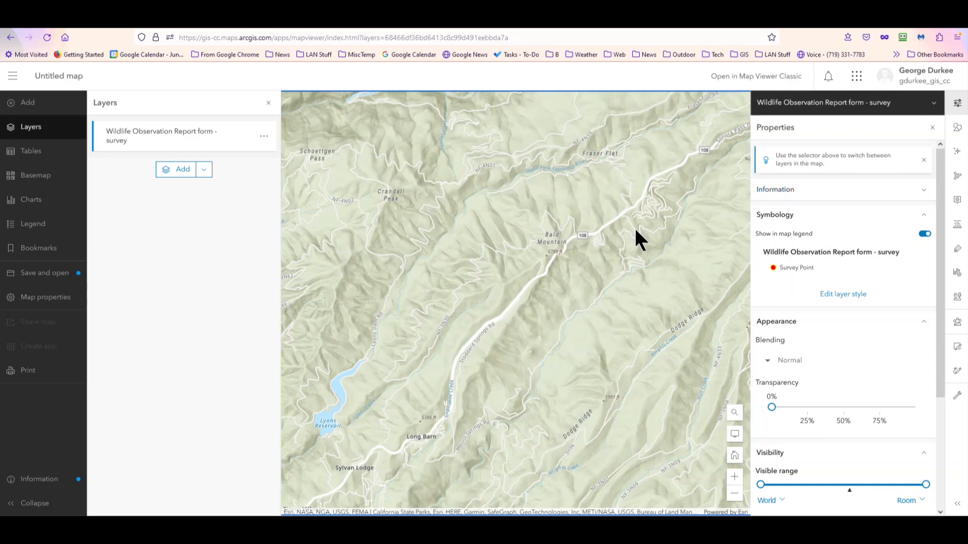
click(136, 137)
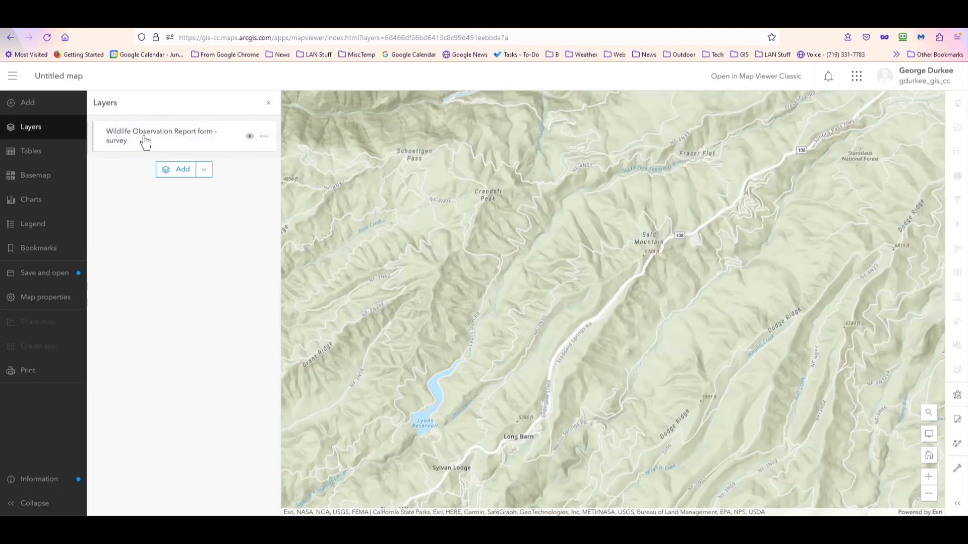
click(144, 139)
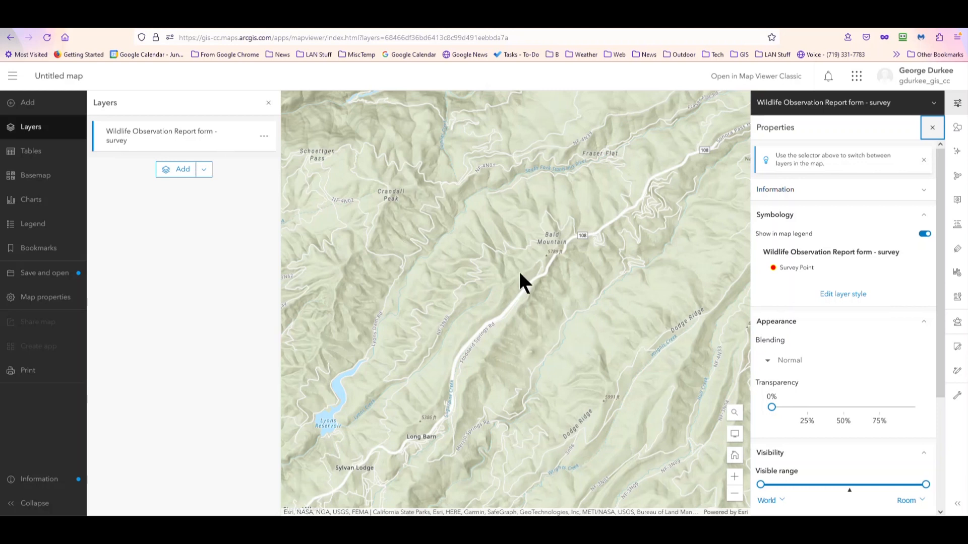
Step: Limit the survey layer's visible range so that it starts at the Counties level and ends at Room
mouse_move(761, 485)
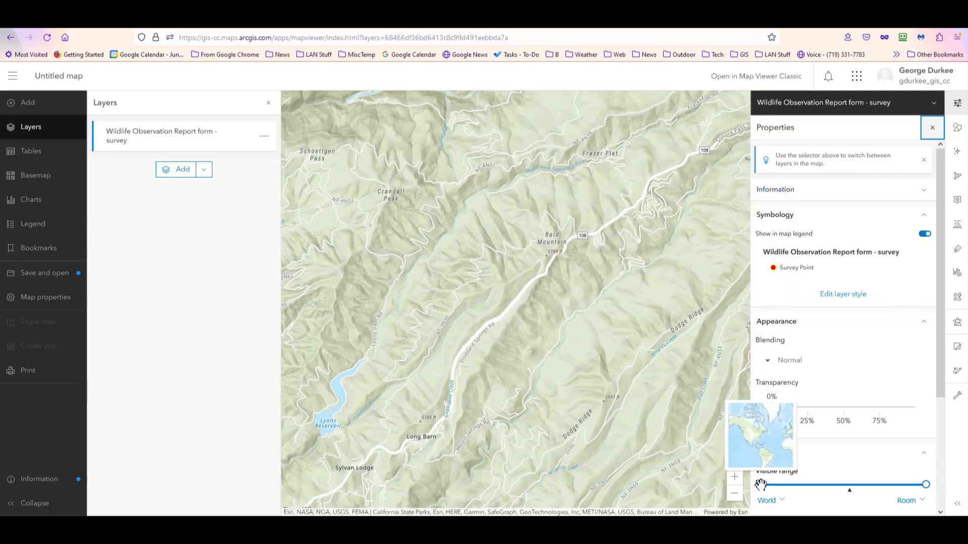
drag(761, 484, 823, 484)
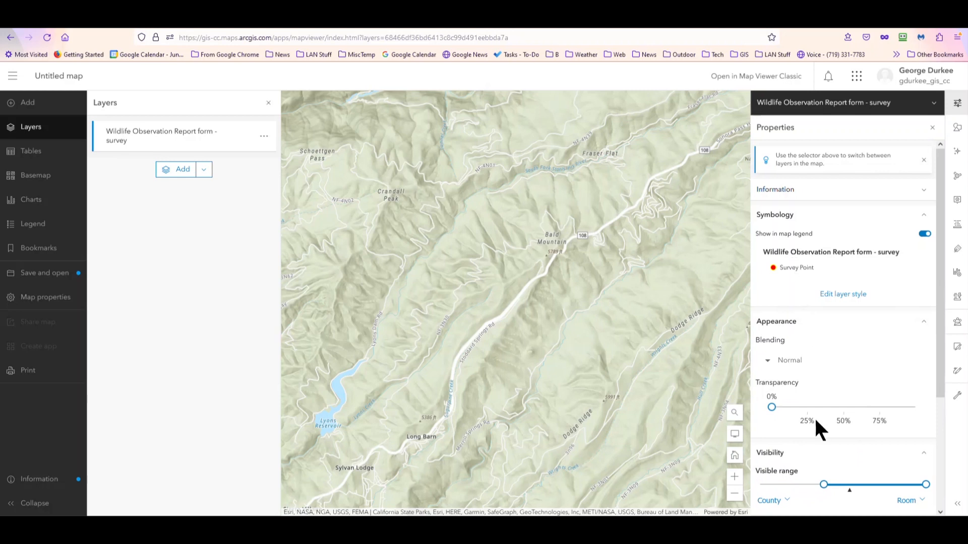
mouse_move(823, 485)
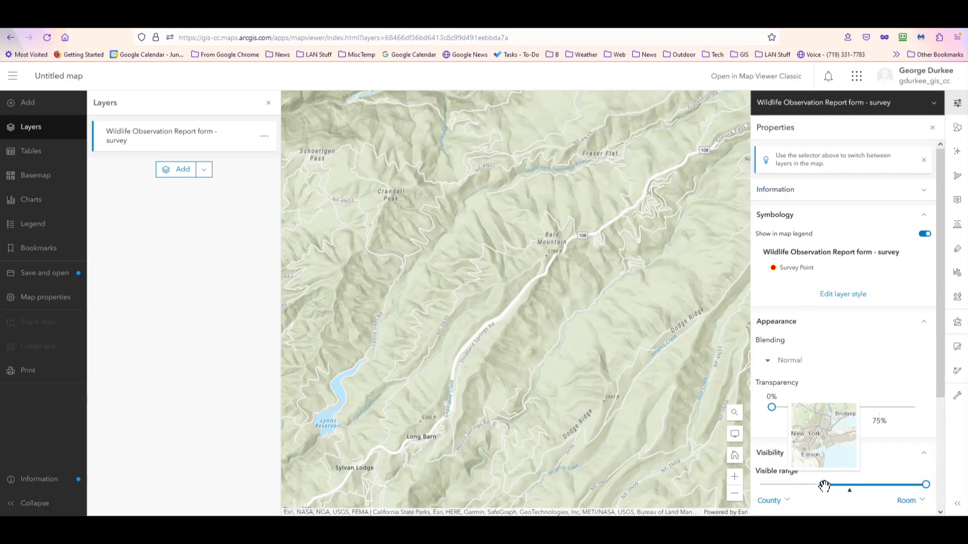
drag(824, 485, 816, 487)
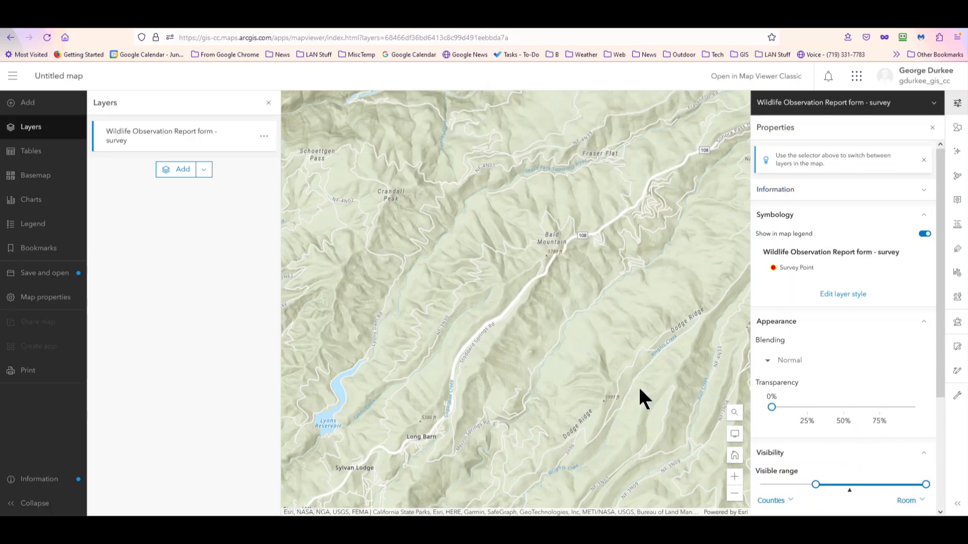
Step: Change the survey layer's single point symbol to the red paw print from the Government symbol category and apply the style options
click(835, 293)
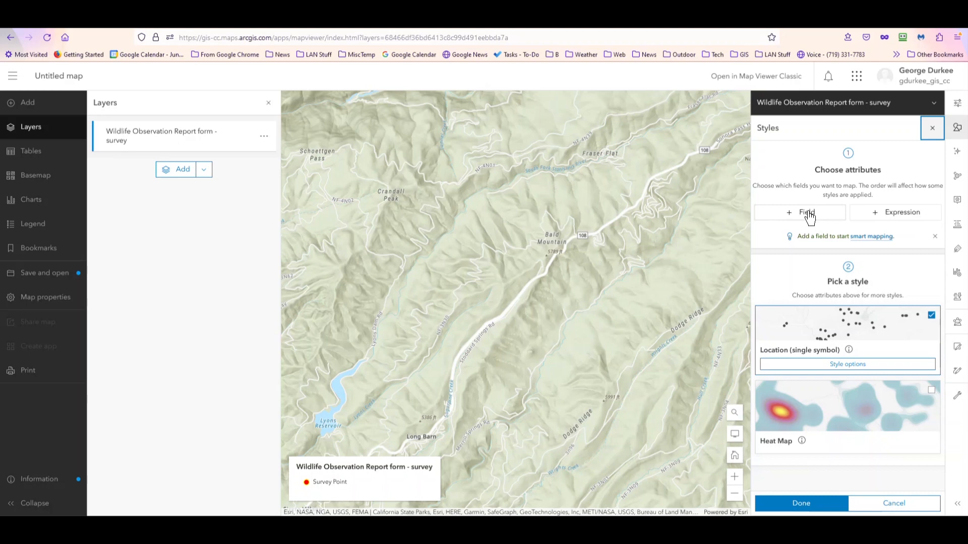
click(848, 364)
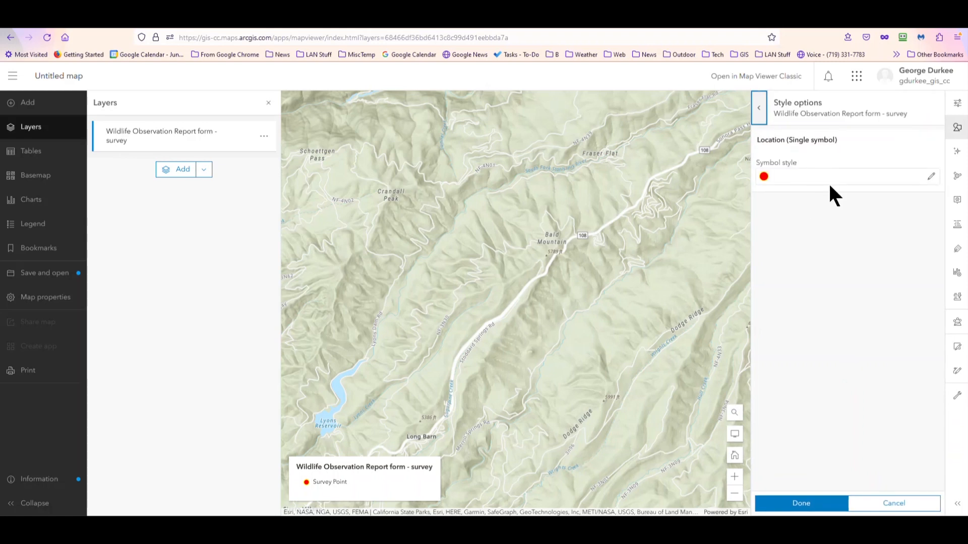
click(864, 177)
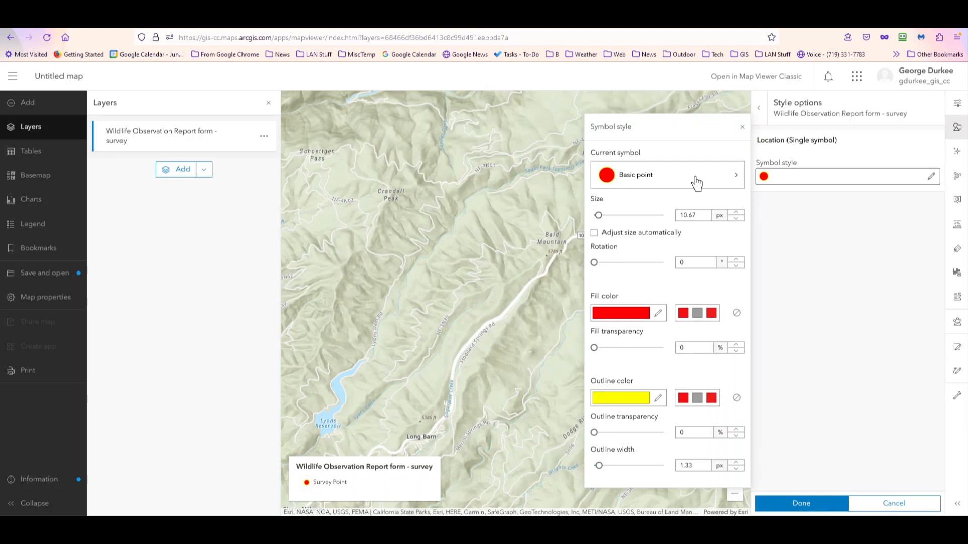
click(734, 175)
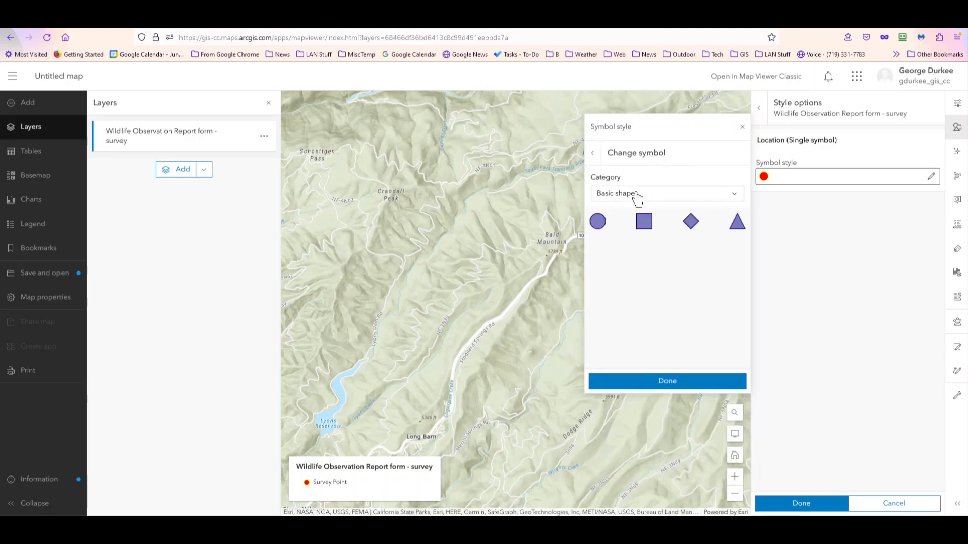
click(637, 197)
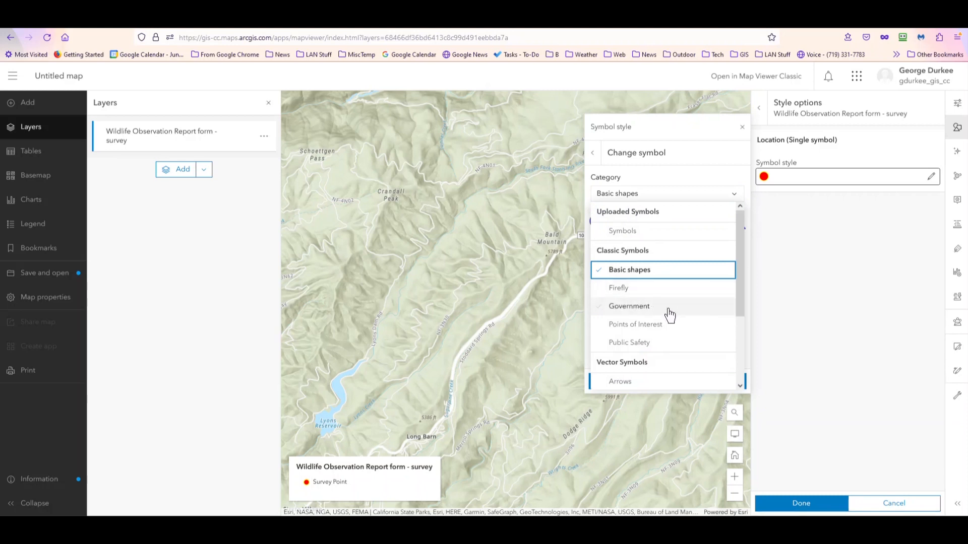
click(647, 308)
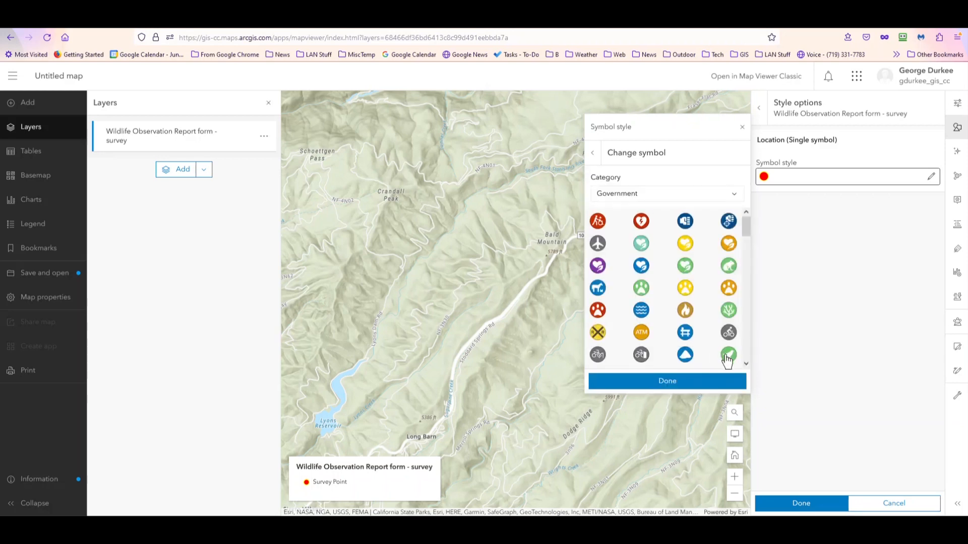
click(596, 312)
click(665, 381)
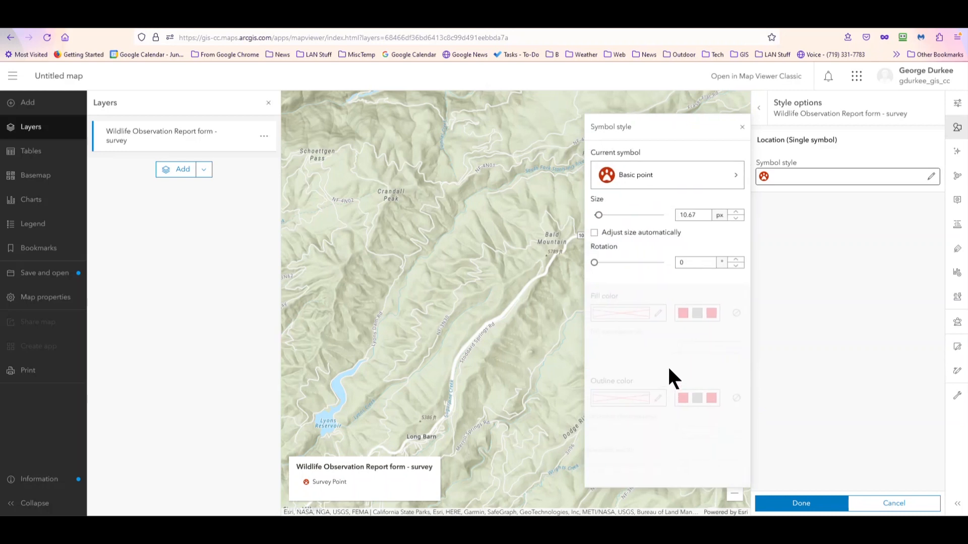
click(595, 234)
click(797, 501)
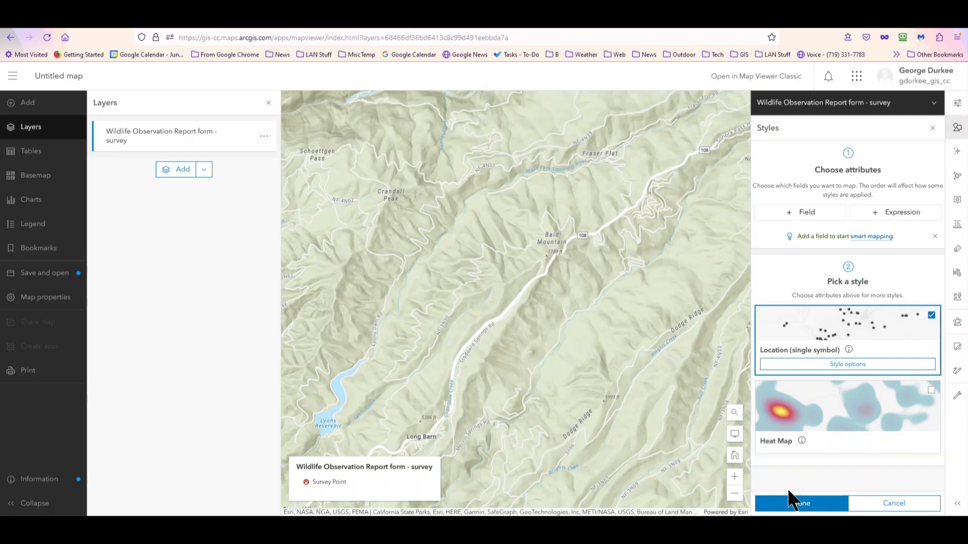
Step: Check the Uploaded Symbols option for using a custom image as the survey point symbol, and close the layer styling
click(827, 364)
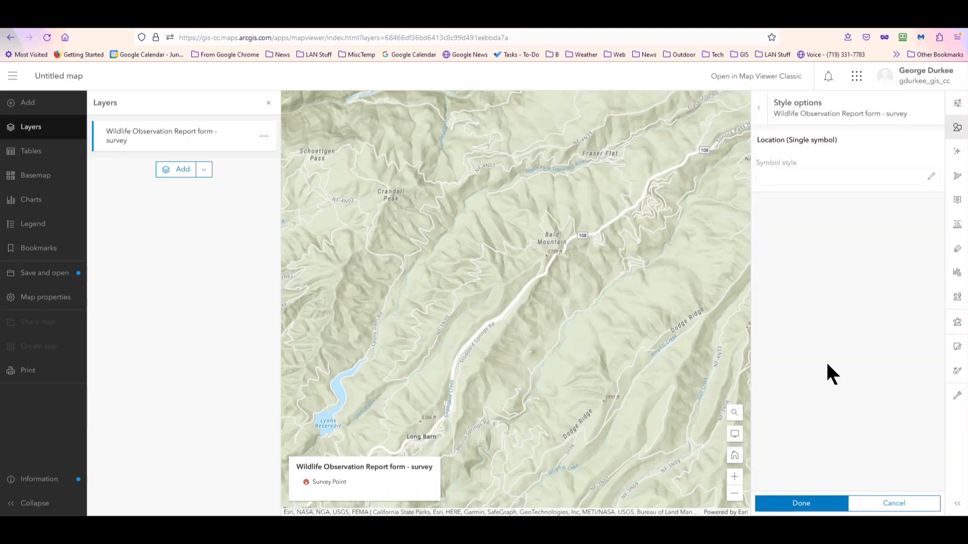
click(844, 181)
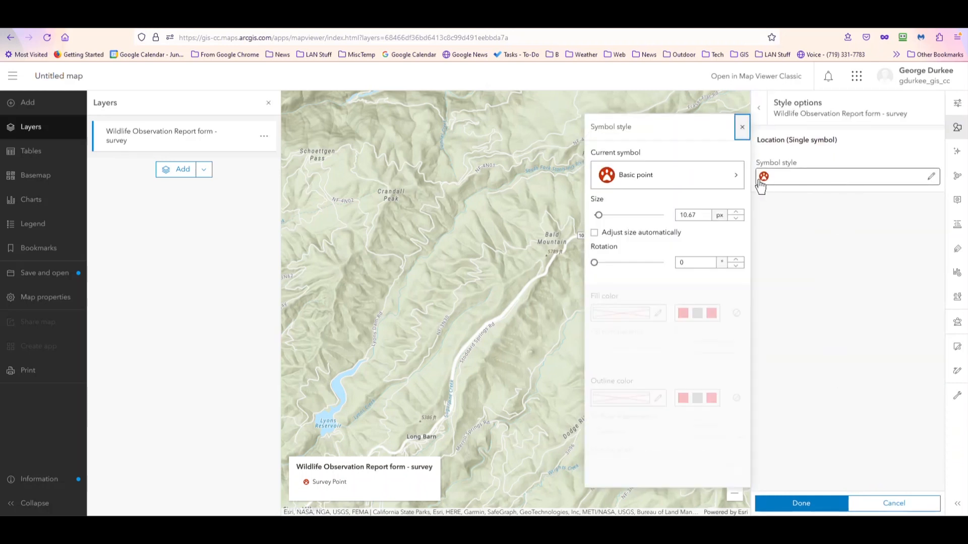
click(738, 182)
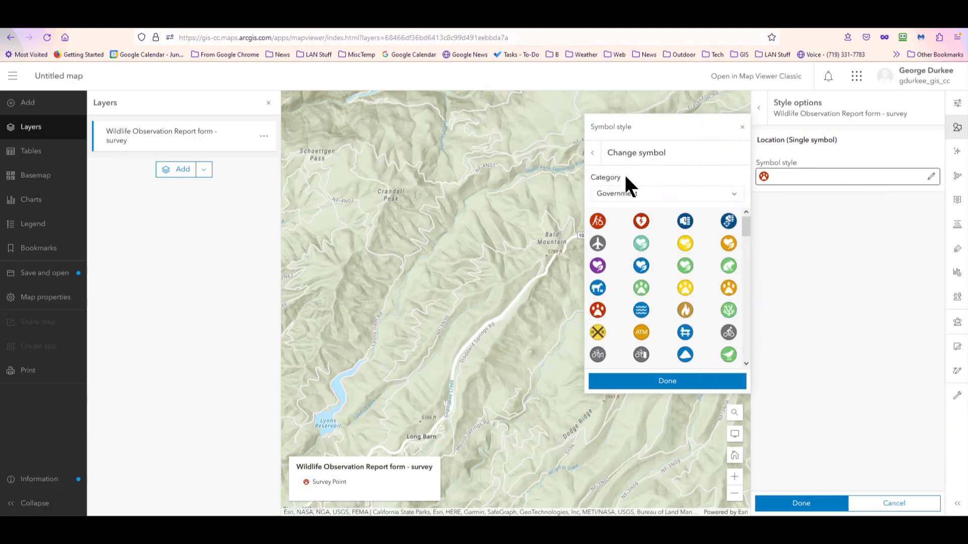
click(645, 192)
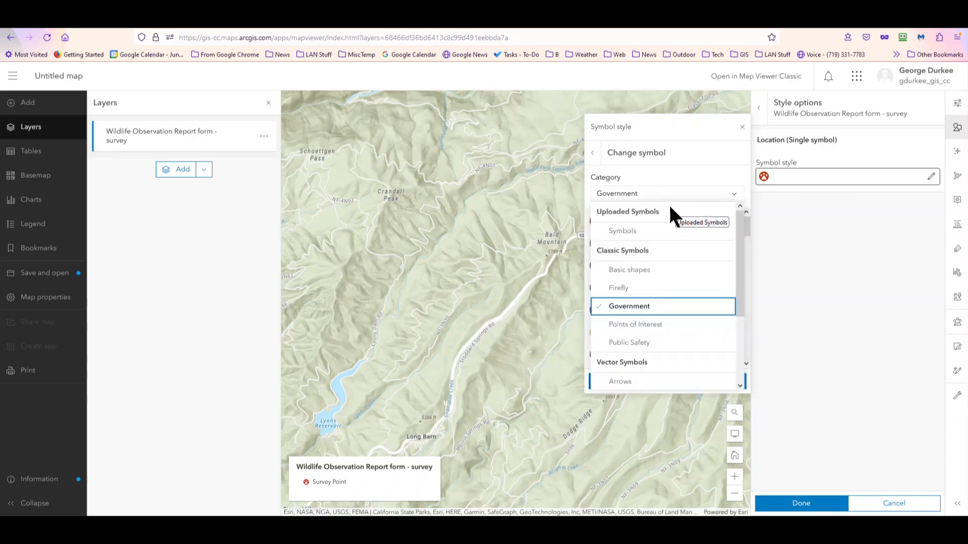
click(628, 231)
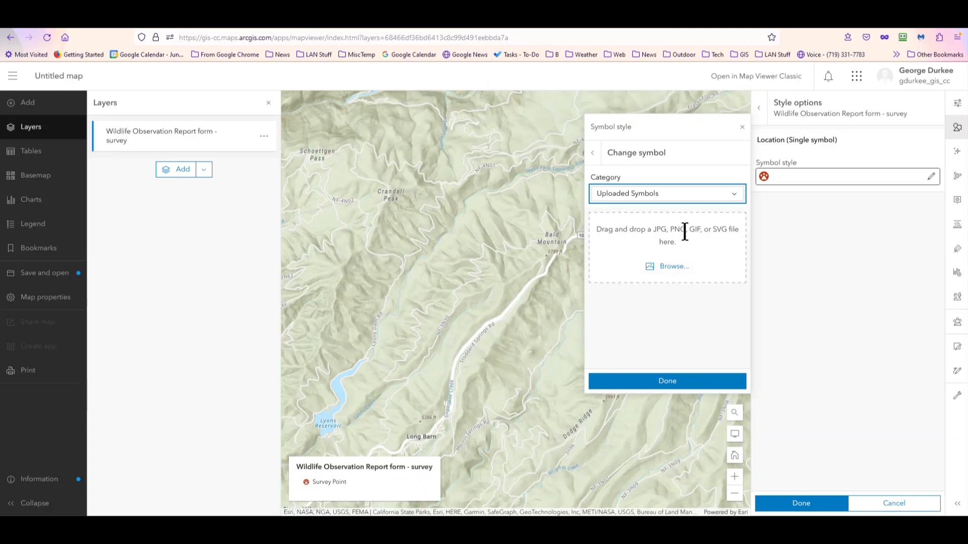
click(592, 154)
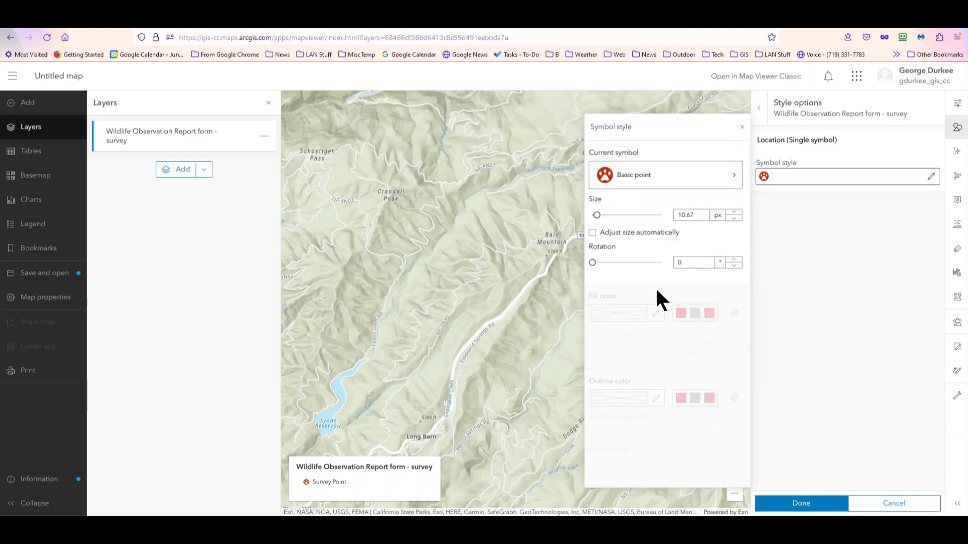
click(797, 504)
click(798, 504)
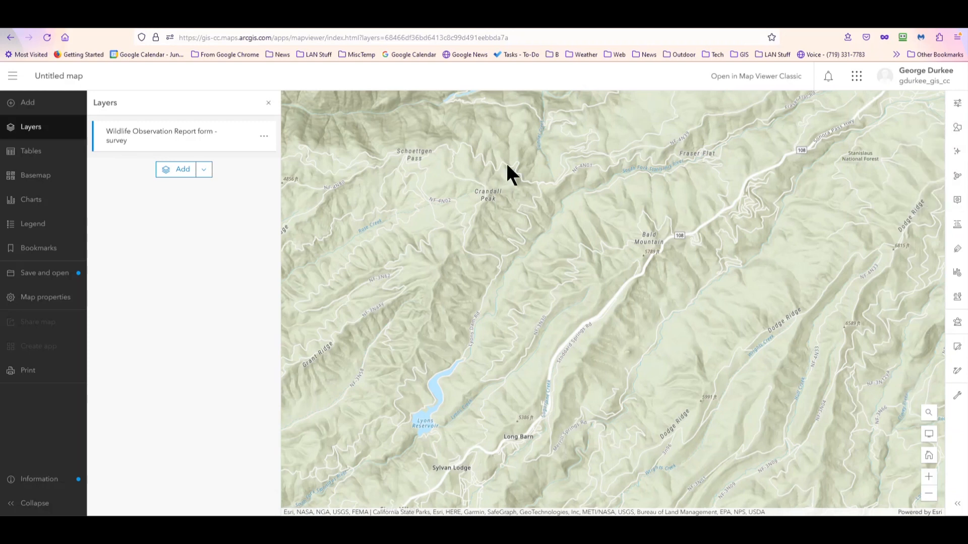
Step: Start a new feature in the Wildlife Observation Report form - survey layer and place its point on Lyons Reservoir
click(171, 139)
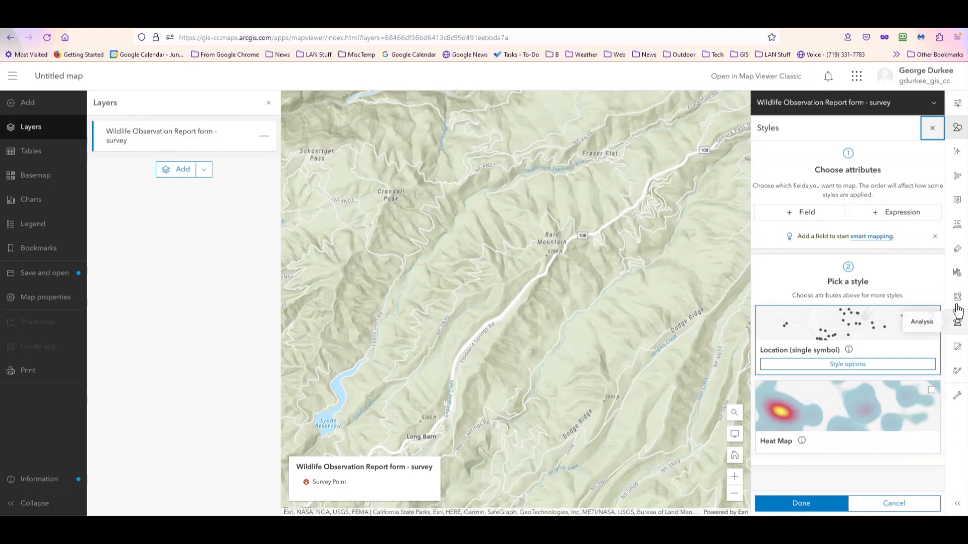
click(957, 353)
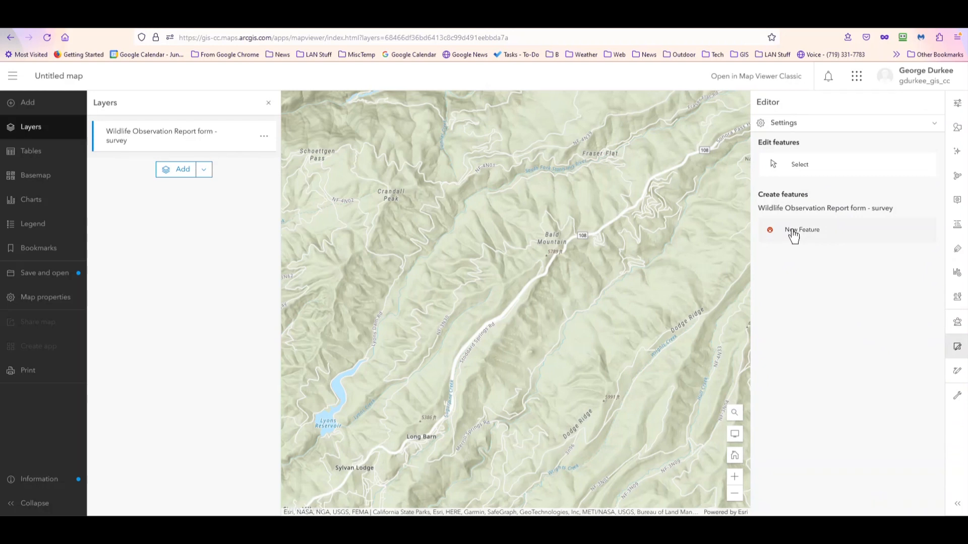
click(792, 233)
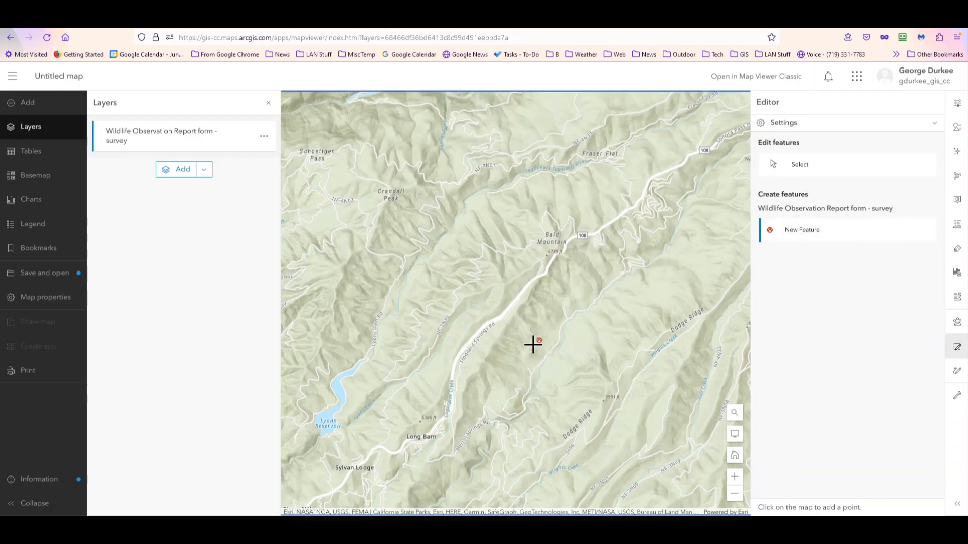
click(325, 422)
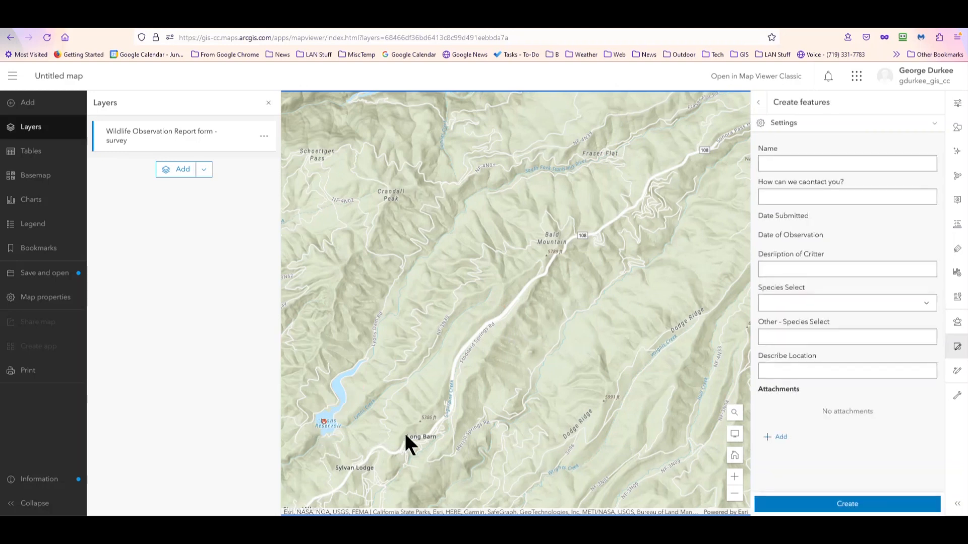
Step: Fill in the observer's name and contact e-mail for the new survey feature
click(791, 162)
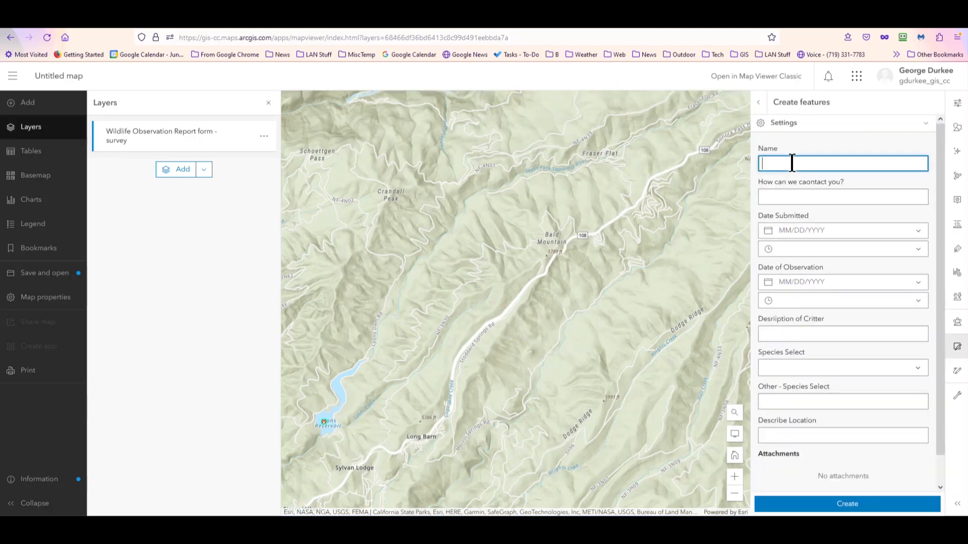
text(George)
key(Tab)
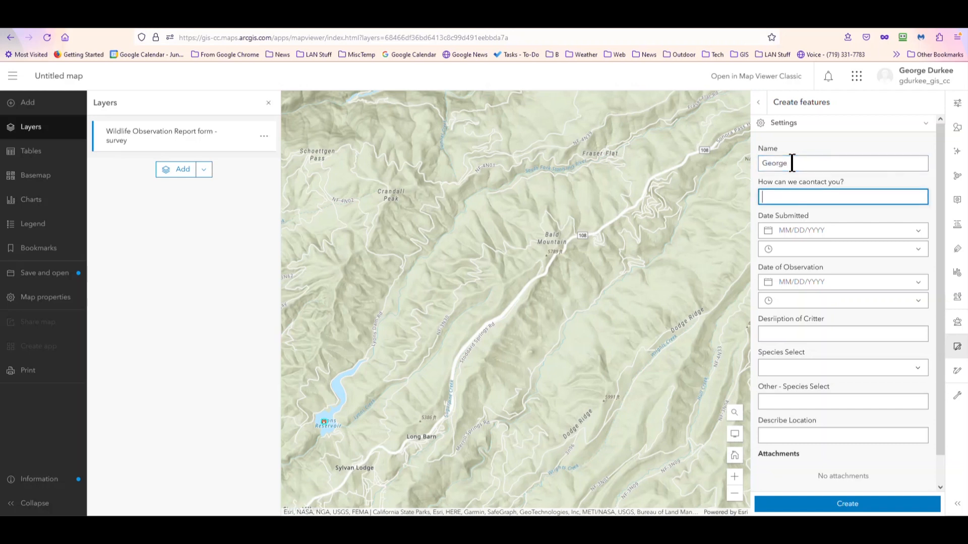
key(Tab)
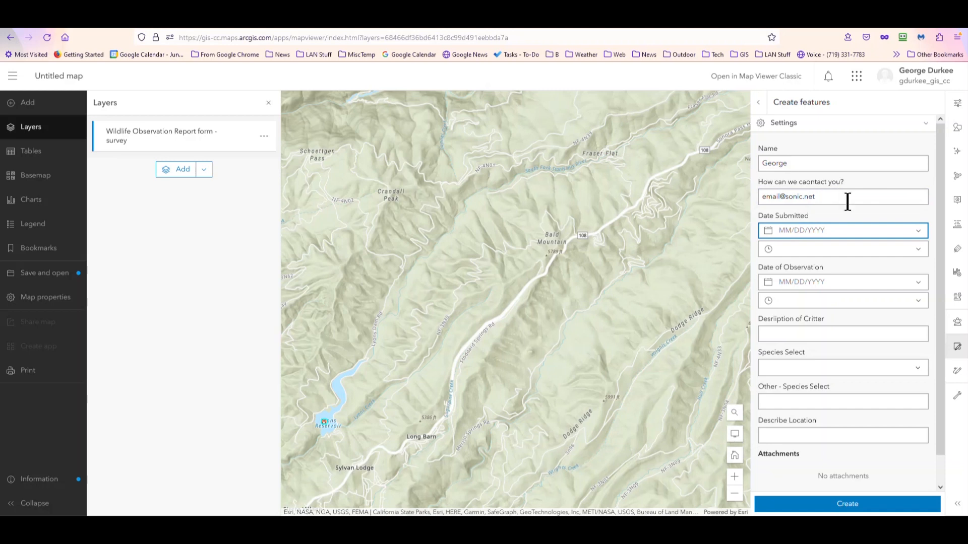
Step: Set the date submitted to 10/9/2023 and the date of observation to 10/2/2023
click(918, 231)
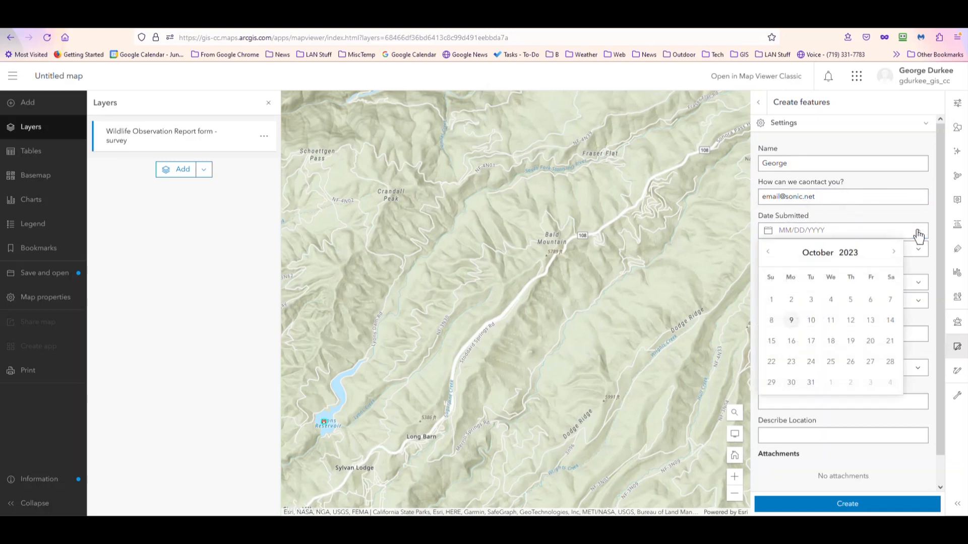
click(791, 321)
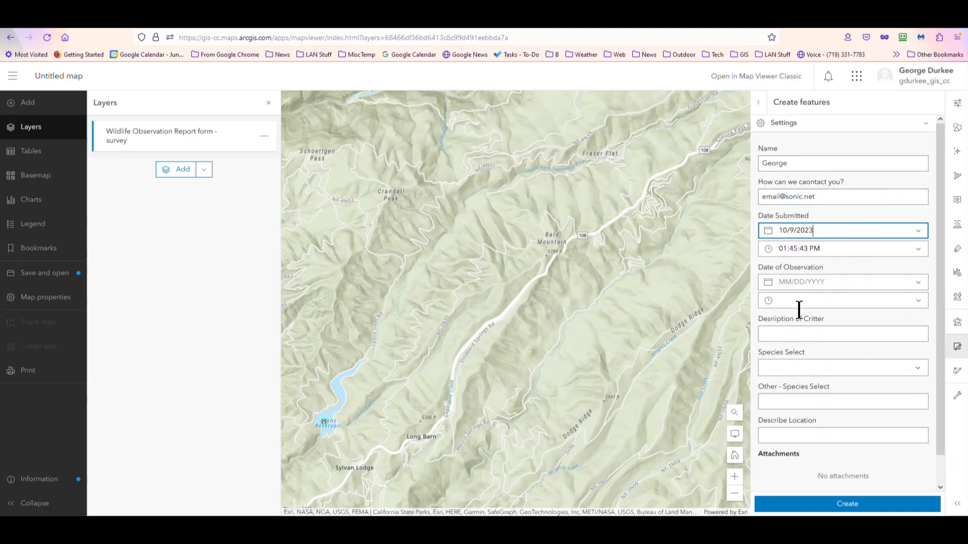
click(917, 283)
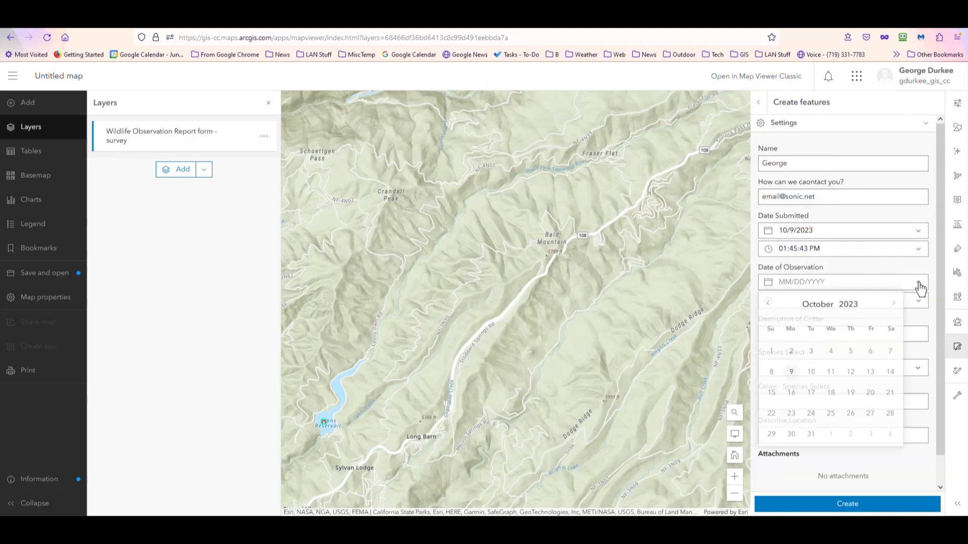
click(792, 351)
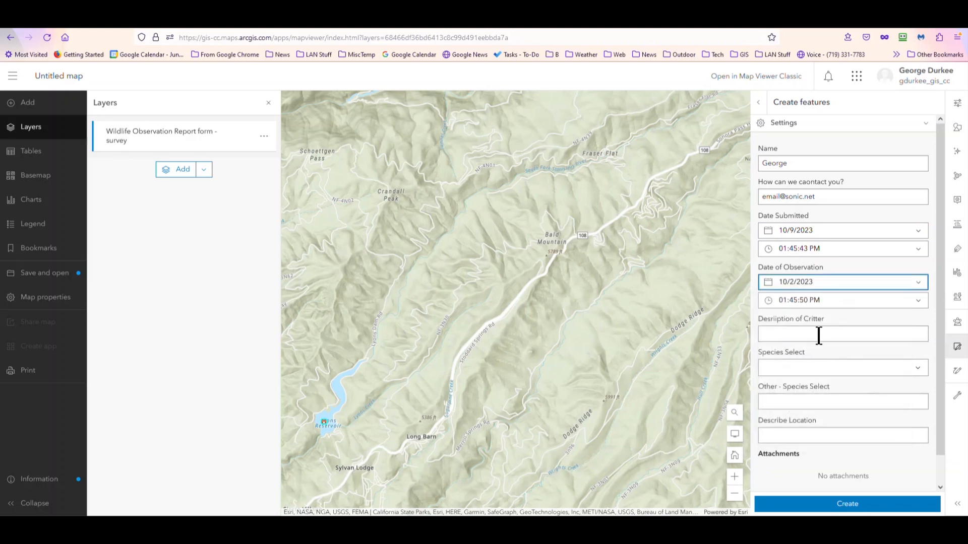
Step: Describe the observed critter as "Bird" and choose Other as its species
click(819, 336)
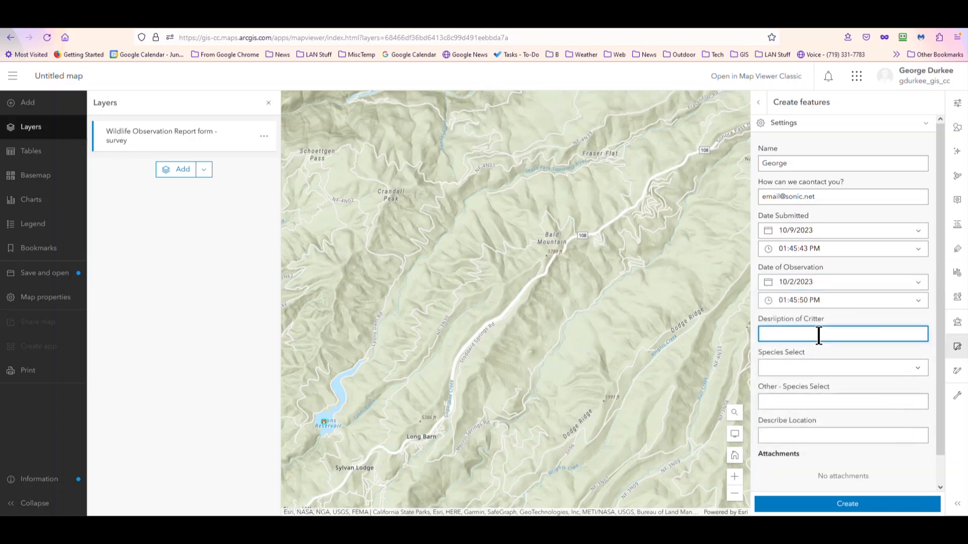
text(Bird)
key(Tab)
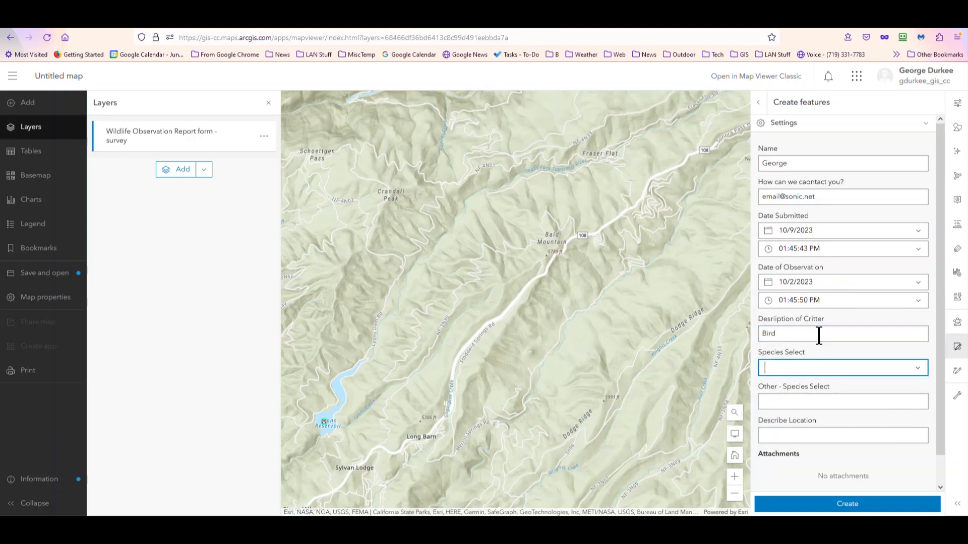
click(917, 368)
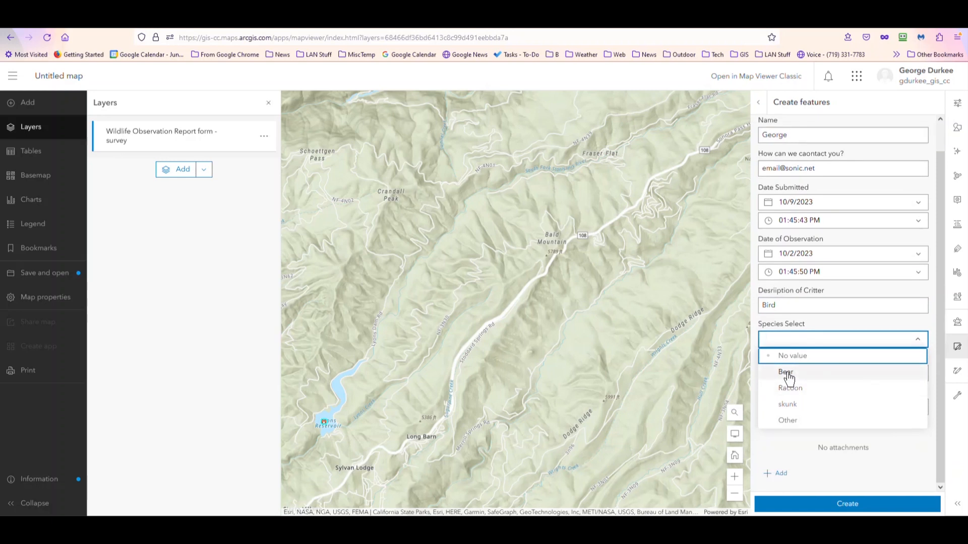
click(790, 419)
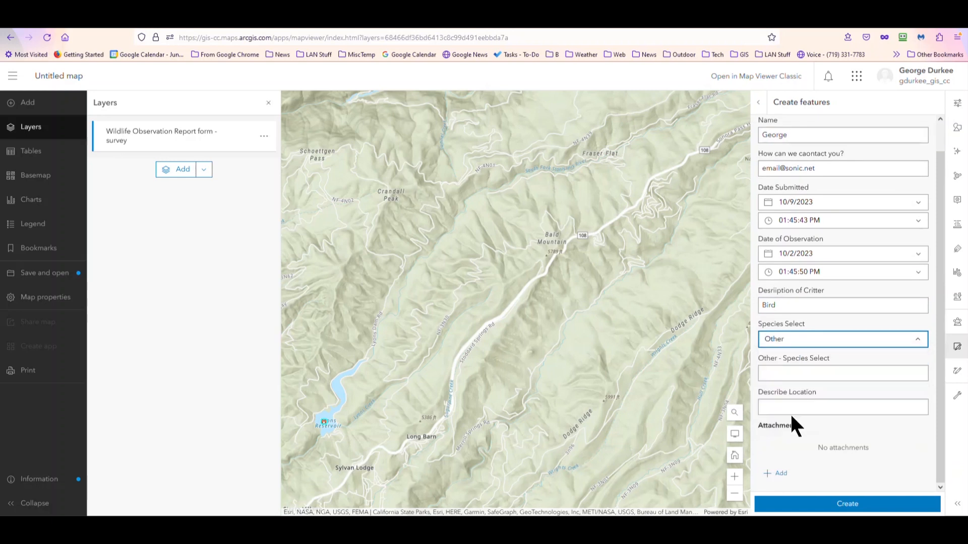
Step: Enter "Bald Eagle" as the other species of the new observation
click(790, 374)
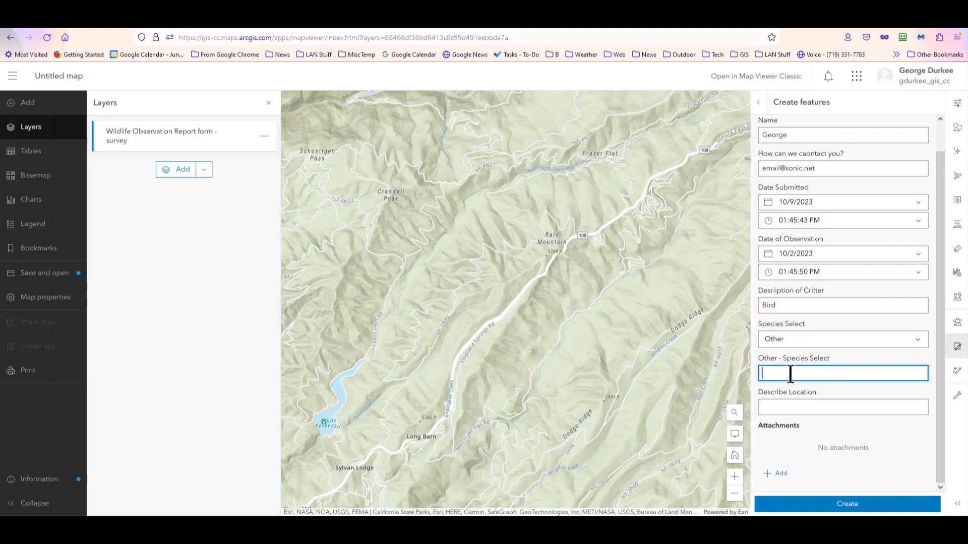
text(Bald Eagle)
Step: Enter "White tail, brown wings, big, hunting lake" as the location description and create the observation feature
click(780, 408)
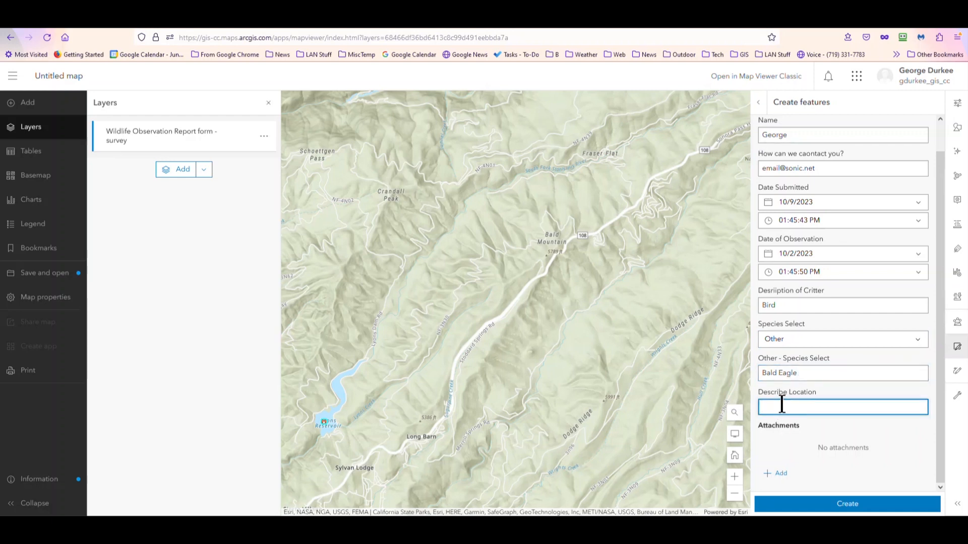
text(Whitetail on)
key(BackSpace)
key(BackSpace)
text(brown wings, bit, hu)
key(BackSpace)
key(BackSpace)
key(BackSpace)
key(BackSpace)
key(BackSpace)
text(g, hunting lake)
key(Return)
scroll(804, 199, down, 1)
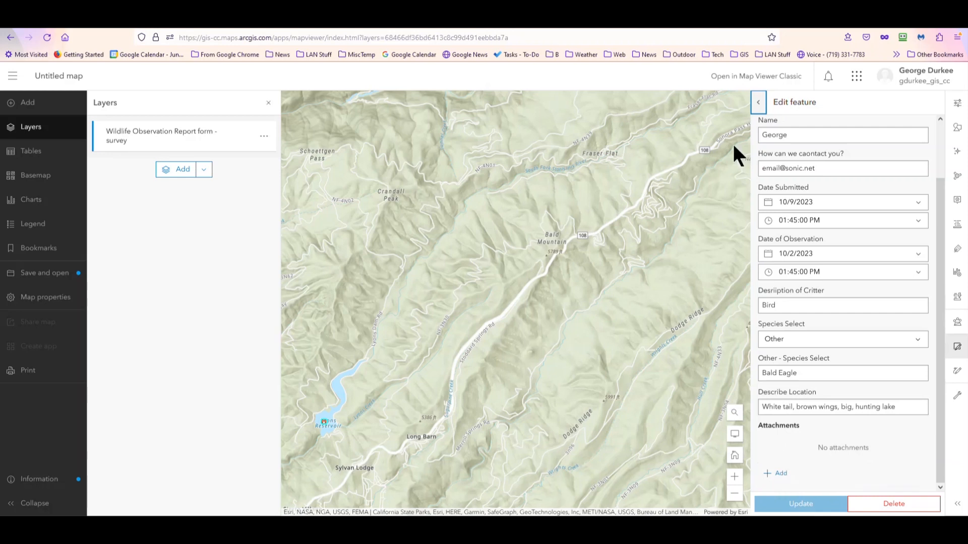
Step: Leave the bald eagle observation's form and start another new feature in the Wildlife Observation Report form - survey layer
click(758, 103)
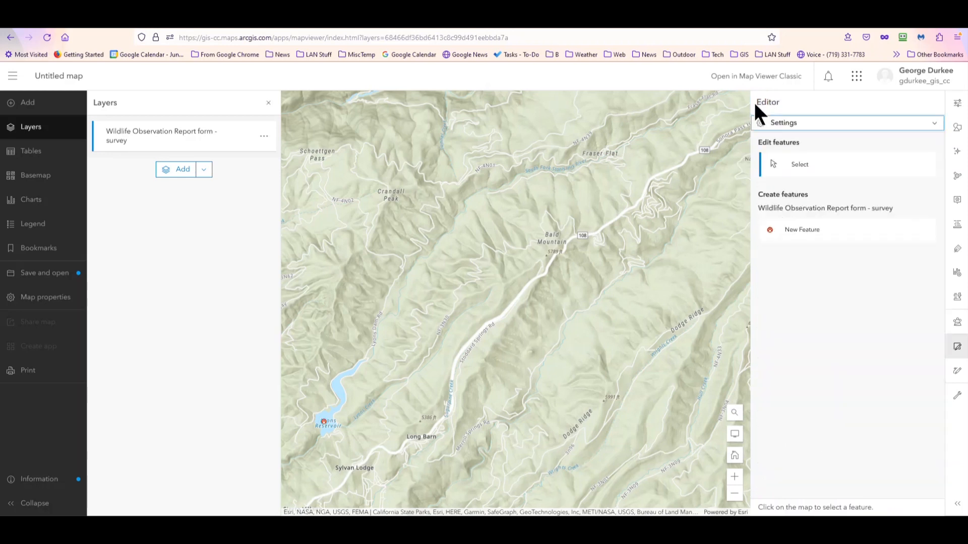
click(777, 233)
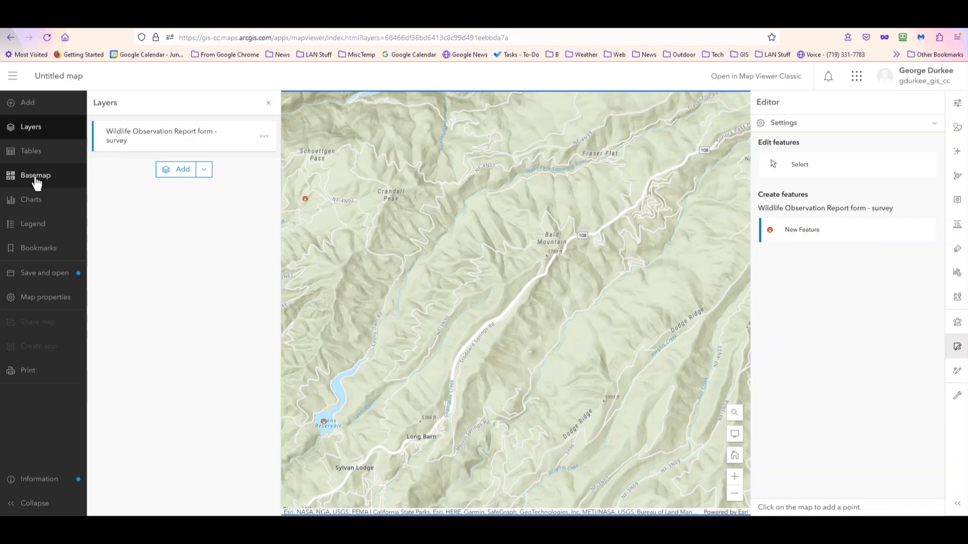
Step: Start saving the map and give it the title "Wildlife Observations Form"
click(41, 277)
click(116, 277)
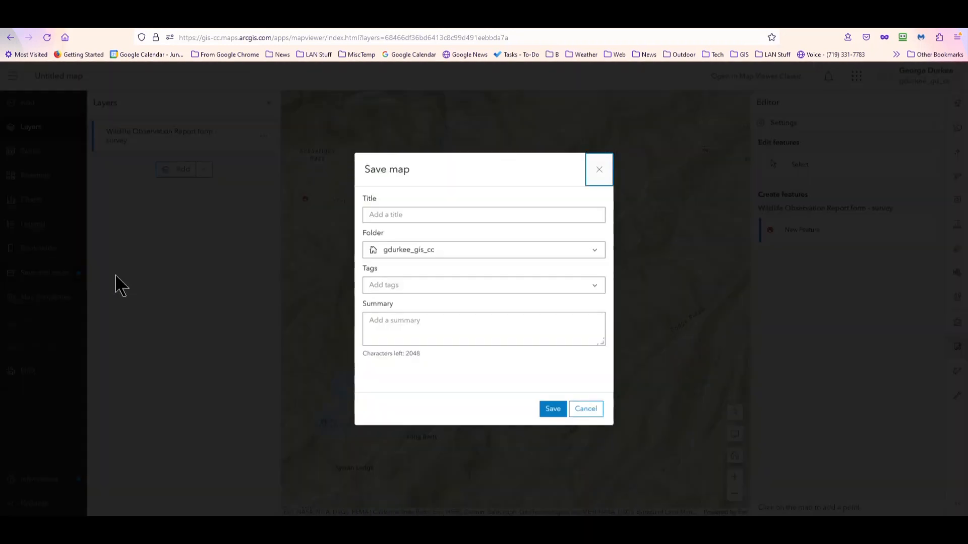
click(409, 214)
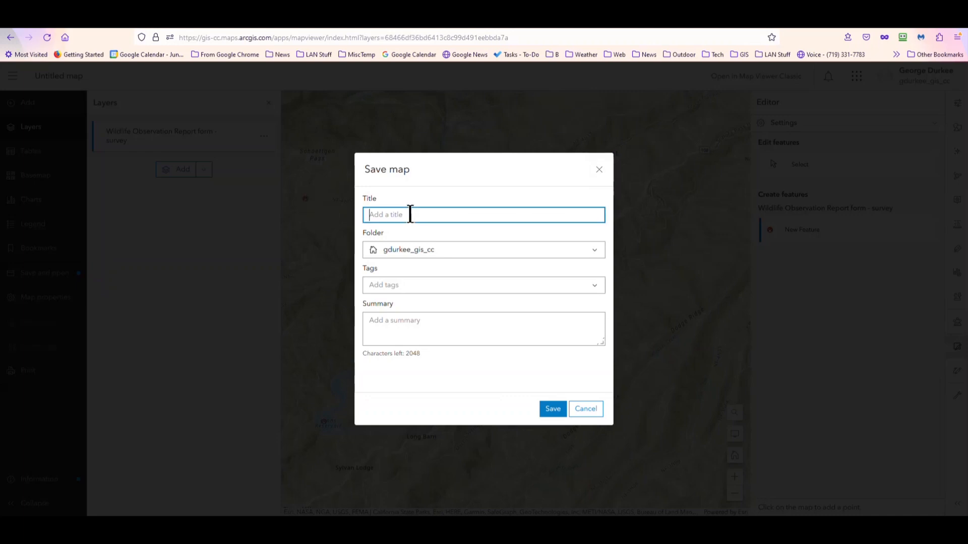
text(Wildlife Observations Form)
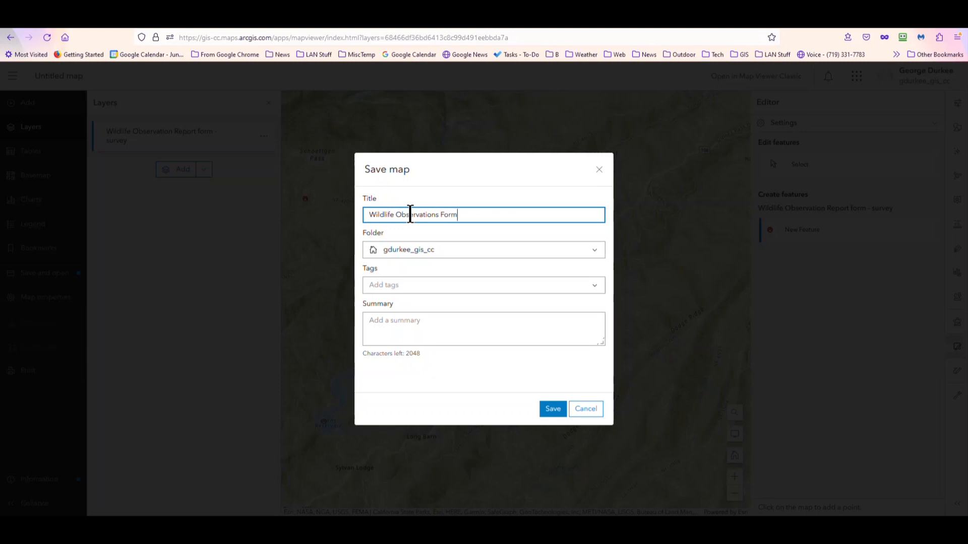
Step: Choose Survey-Wildlife Observation Report as the folder for the saved map
click(473, 256)
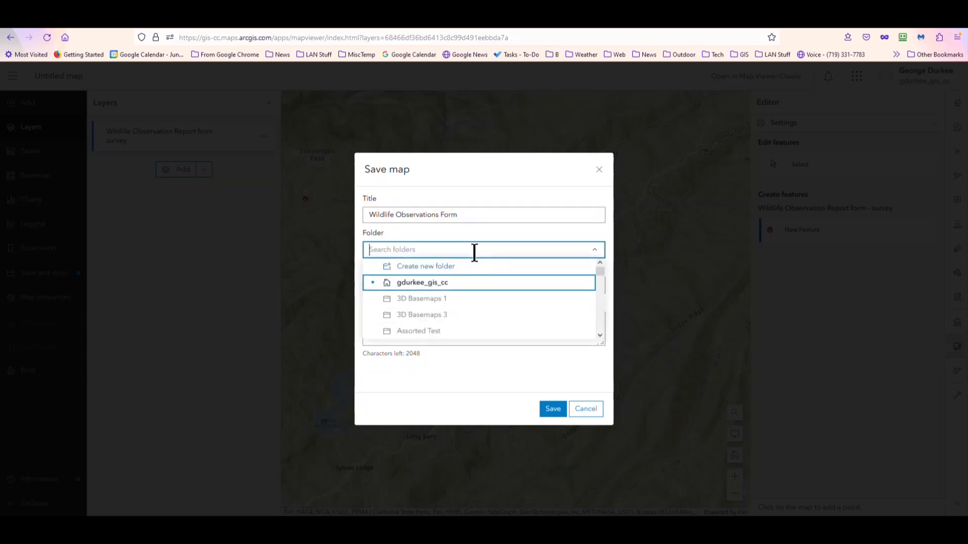
scroll(446, 315, down, 5)
scroll(446, 315, down, 5)
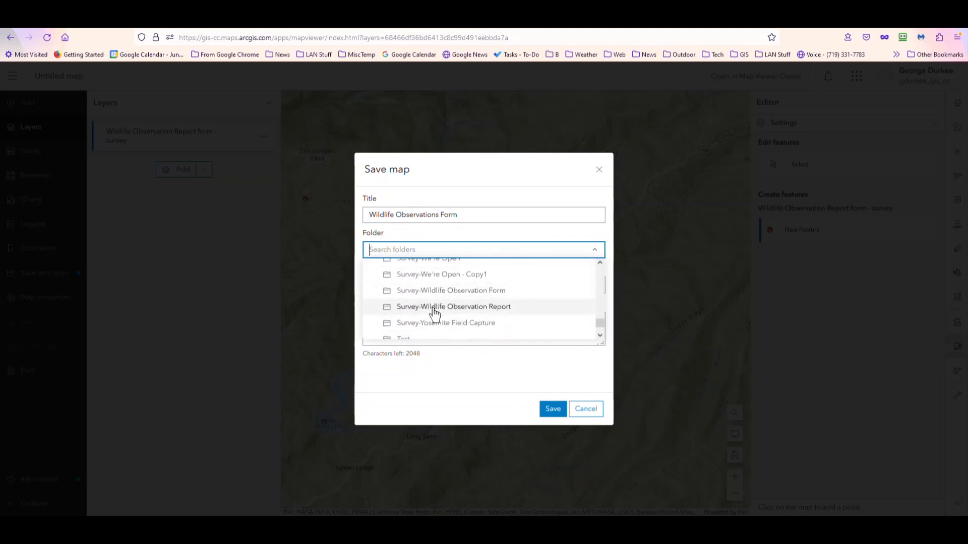
click(433, 308)
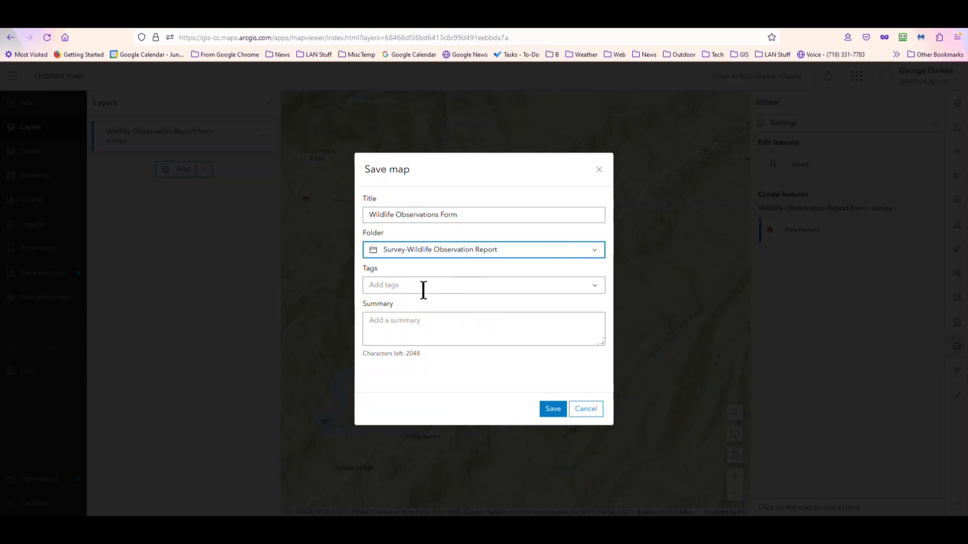
Step: Enter "Map to enter WL observations" as the map's summary
click(414, 321)
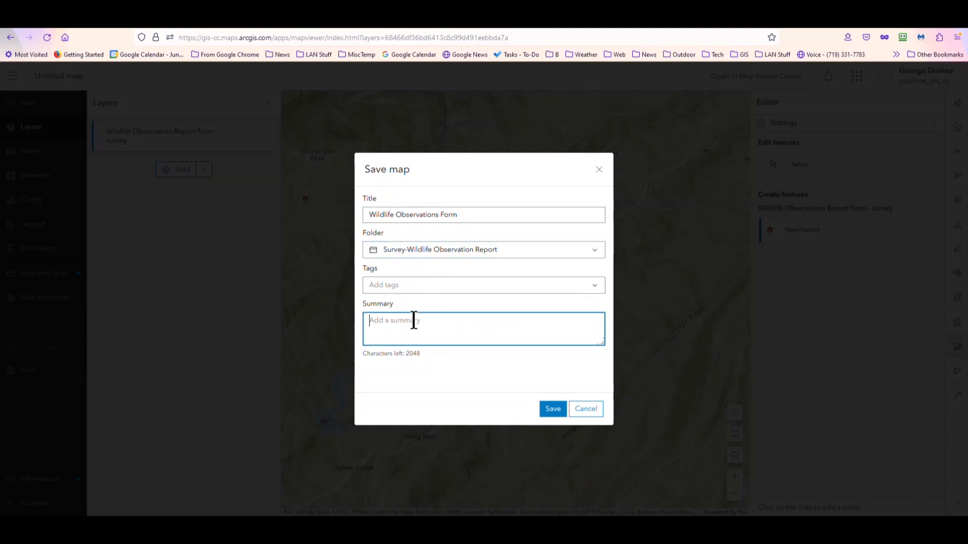
text(Map to enter WL ob)
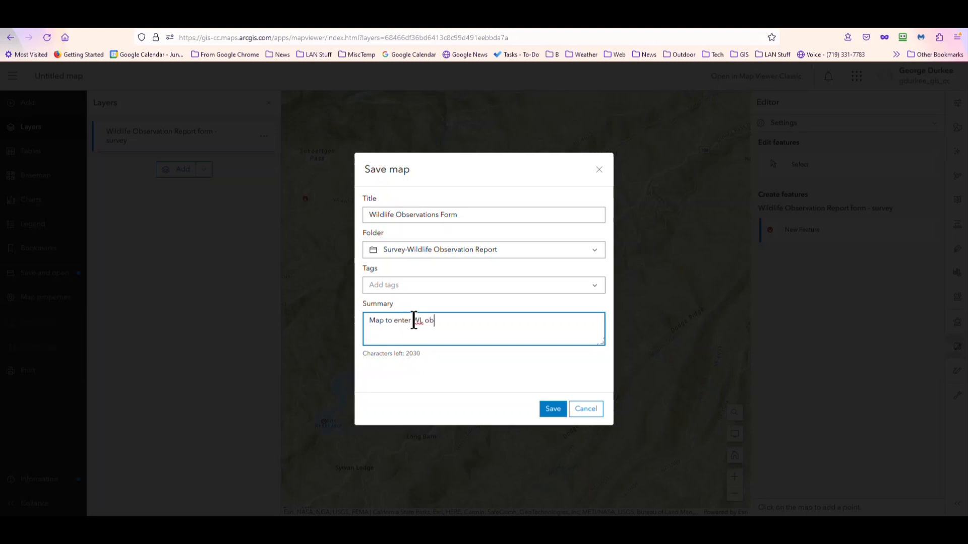
text(servations)
Step: Extend the map's title to "Wildlife Observations Form Webmamp" and save the map
click(490, 214)
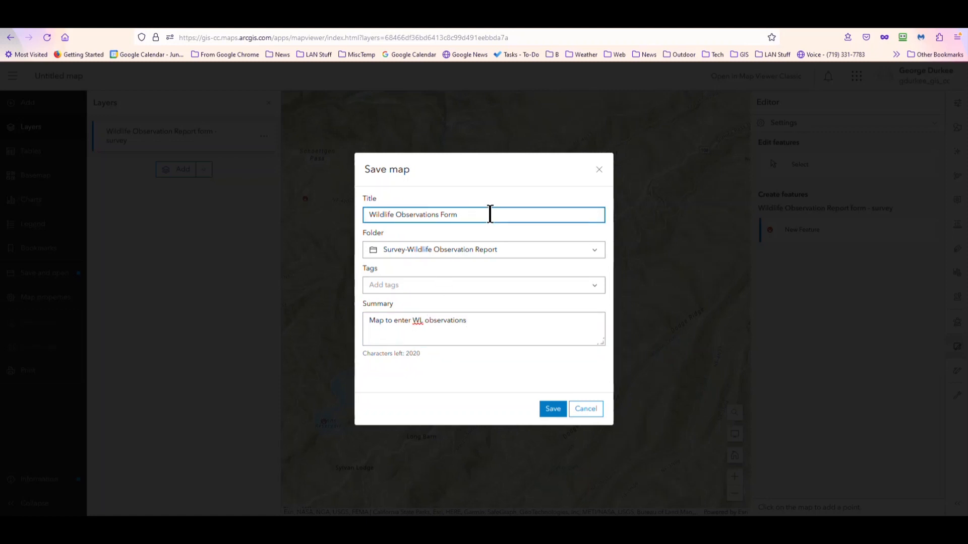
text(Webmap)
click(541, 403)
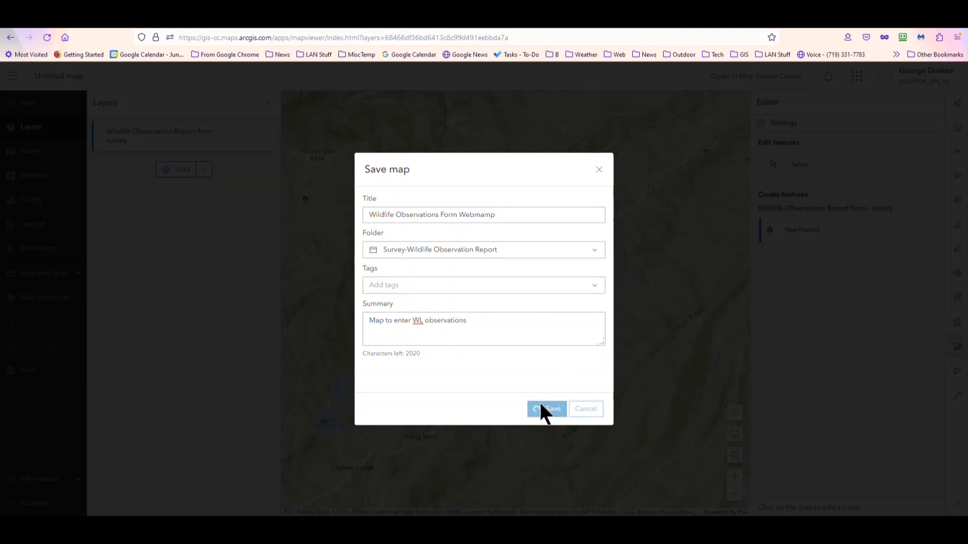